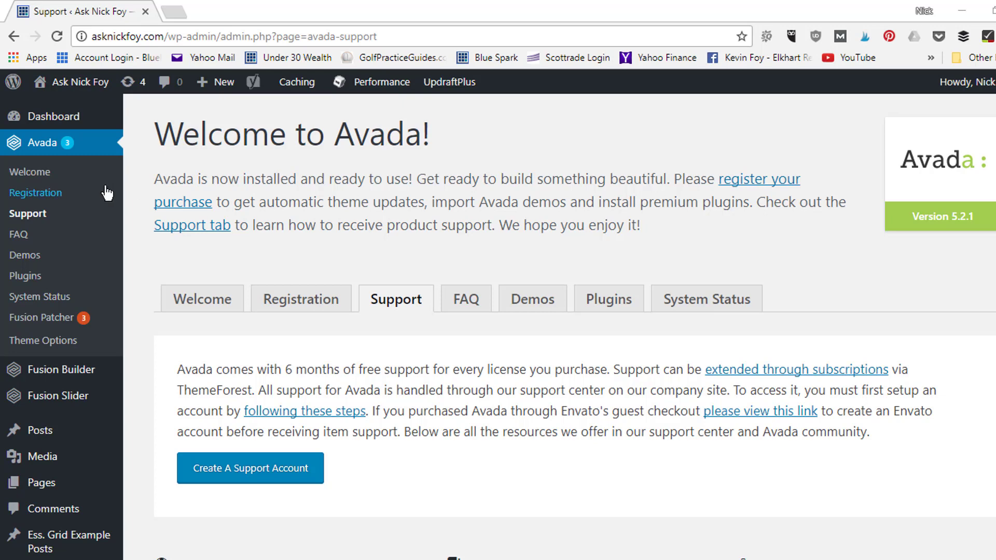
- Read the Avada welcome message, highlighting the phrases about importing Avada demos and installing premium plugins
mouse_move(52, 123)
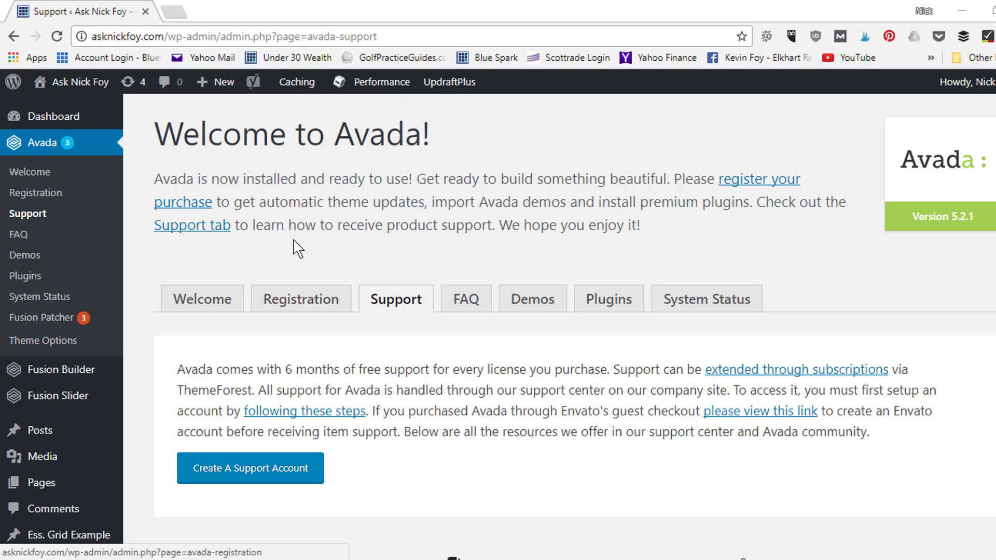
left_click_drag(258, 203, 560, 205)
left_click(457, 201)
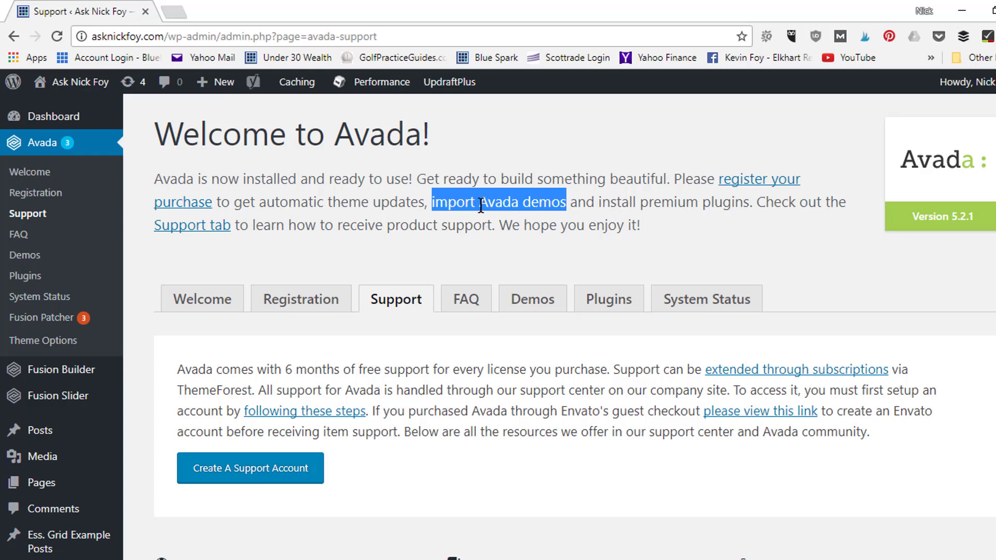
left_click_drag(599, 203, 750, 202)
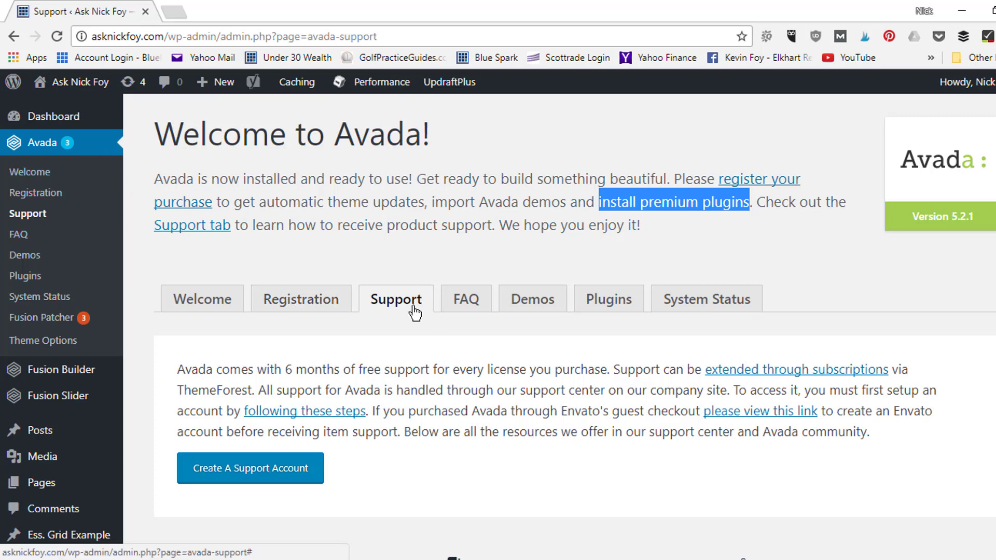
- Look through the Avada support resources, from ticket submission and documentation to video tutorials and community groups
scroll(415, 313, "down", 3)
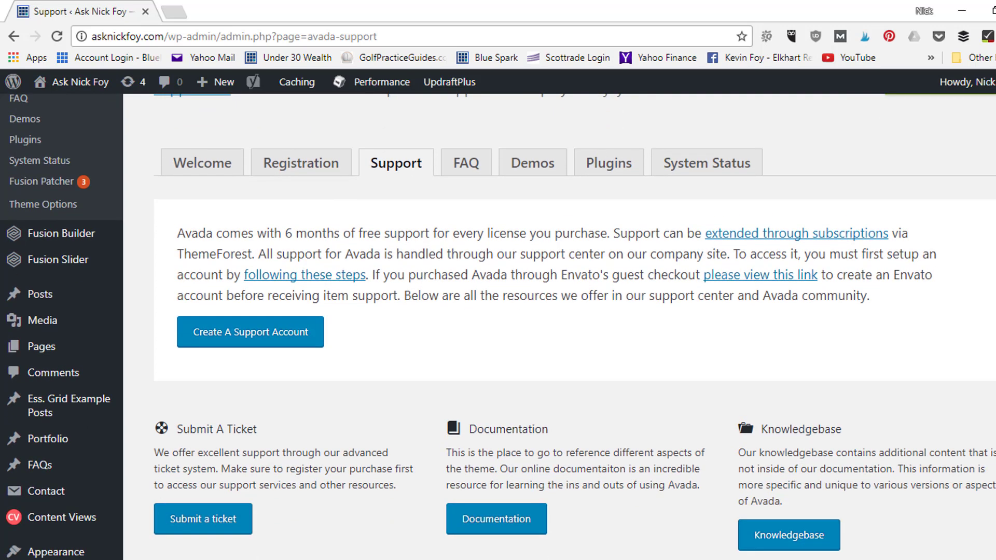
scroll(653, 313, "down", 2)
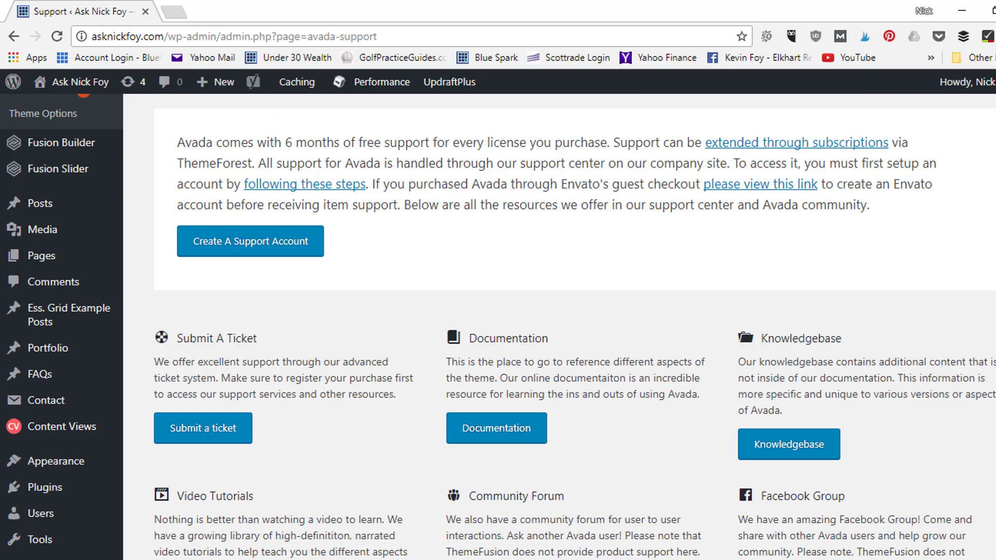
scroll(559, 327, "down", 1)
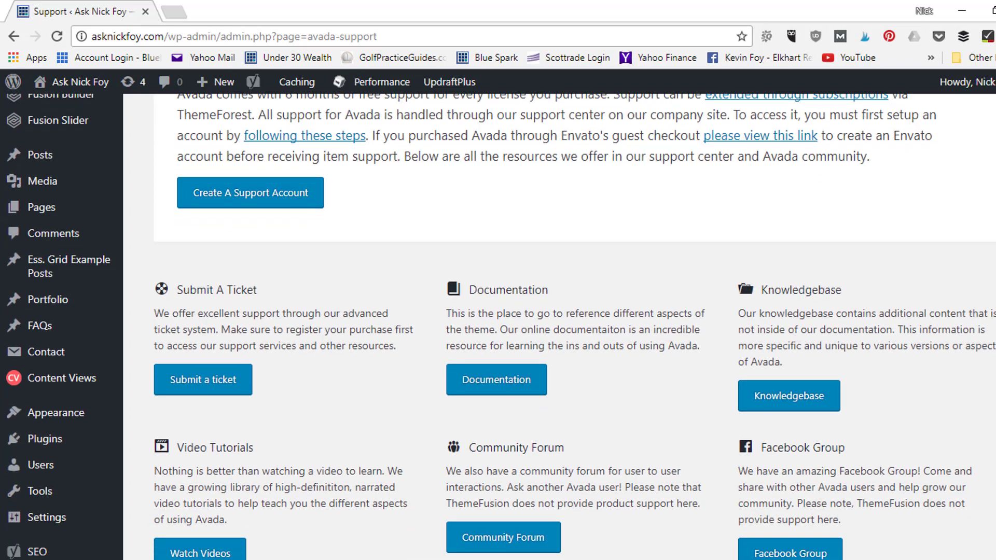
scroll(353, 311, "down", 2)
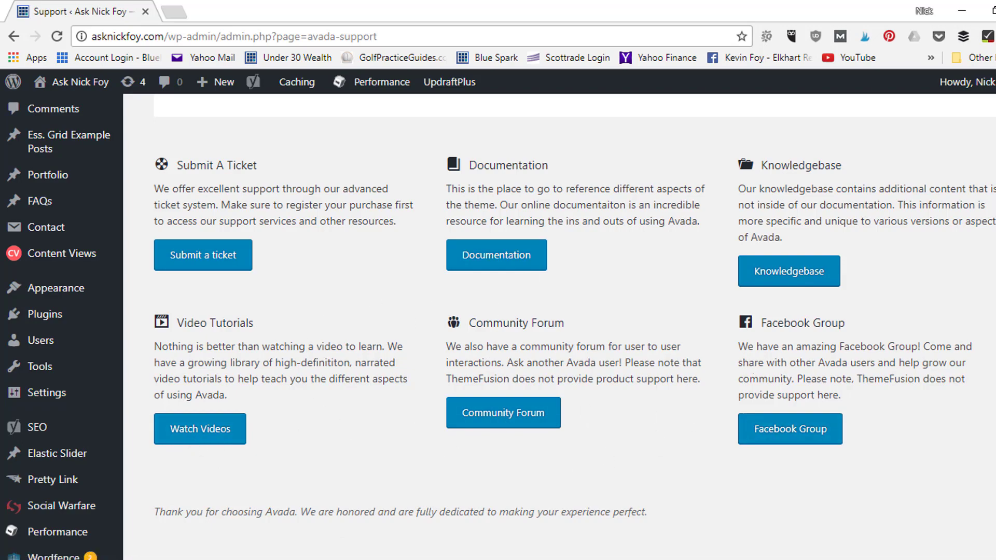
scroll(447, 243, "up", 7)
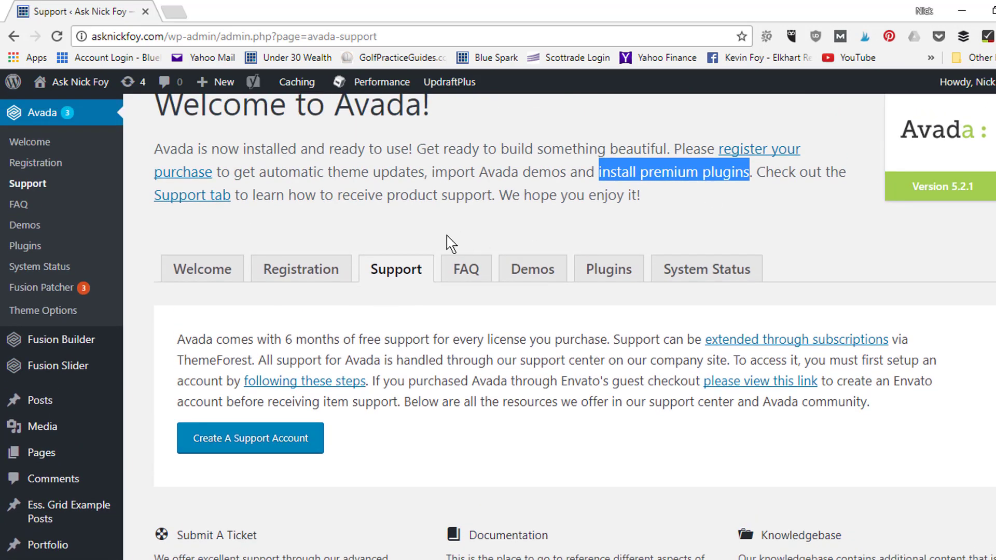
- Open Avada's FAQ and expand the answers on registering the purchase and importing the Avada demos
left_click(468, 272)
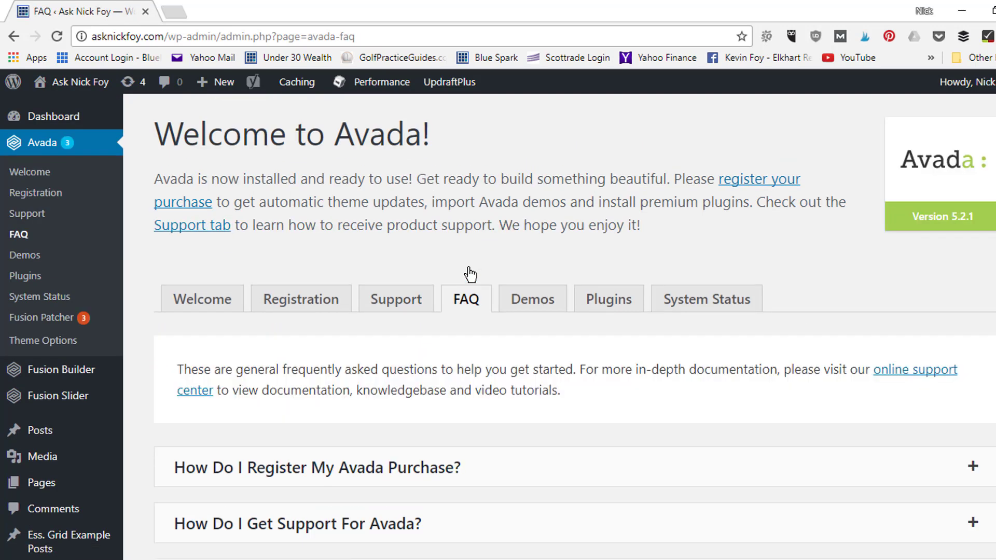
scroll(559, 327, "down", 6)
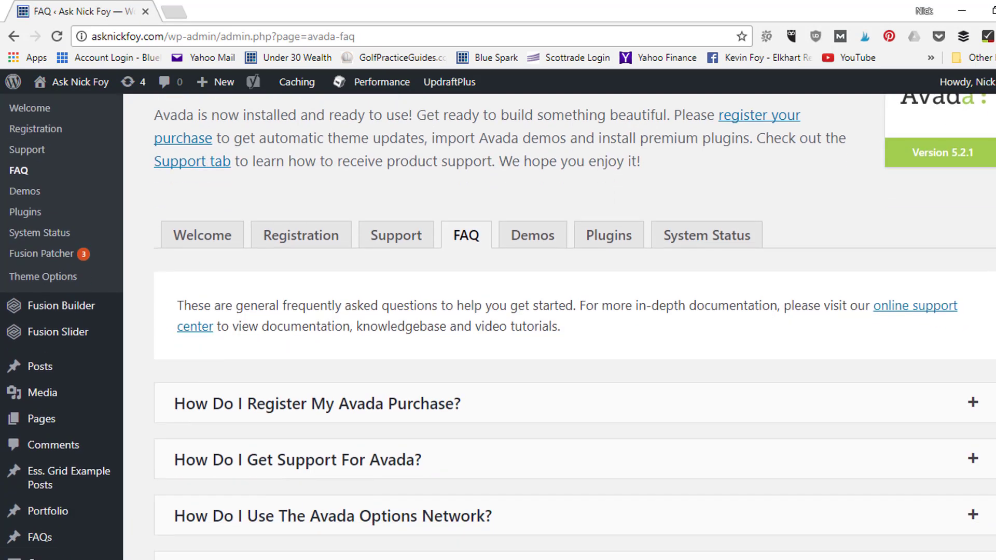
scroll(539, 187, "down", 1)
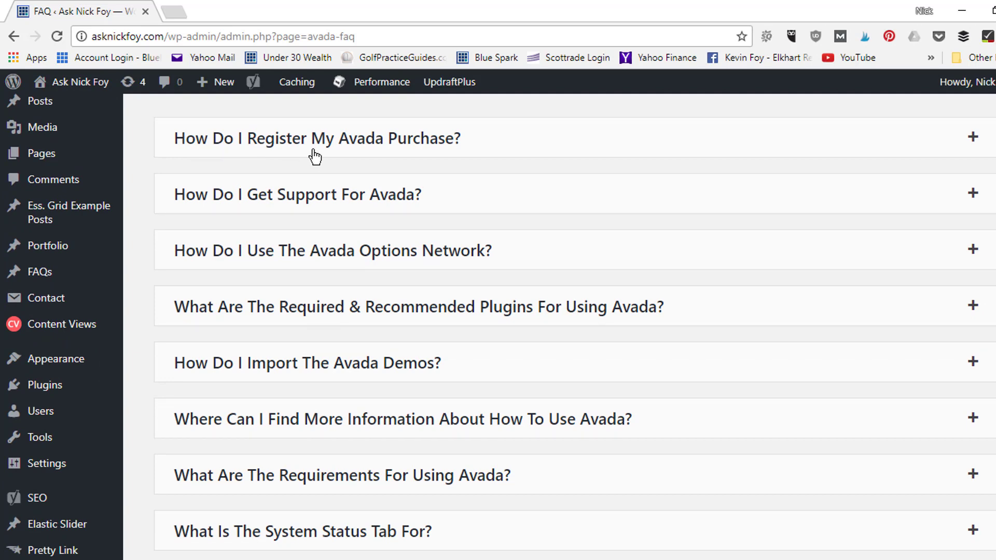
left_click(520, 147)
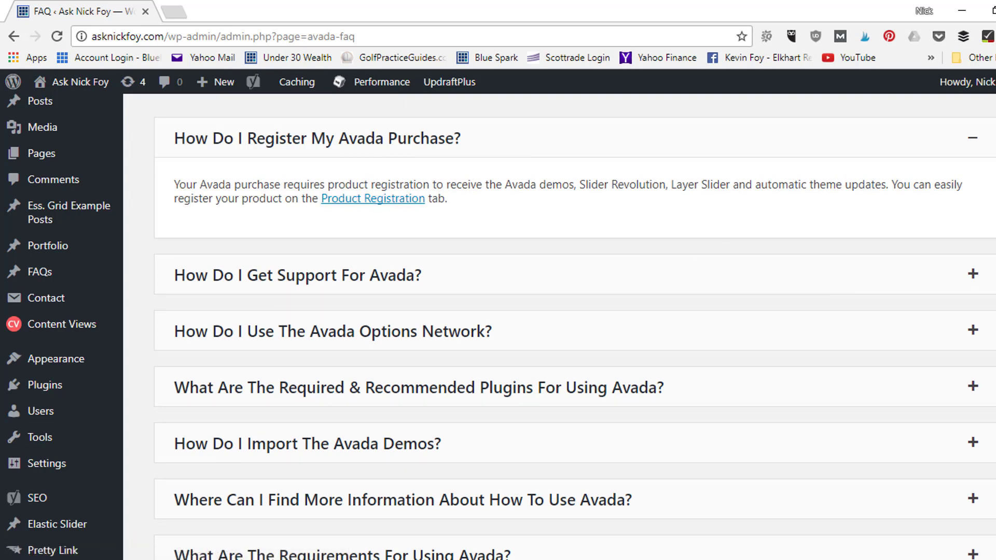
scroll(467, 394, "down", 3)
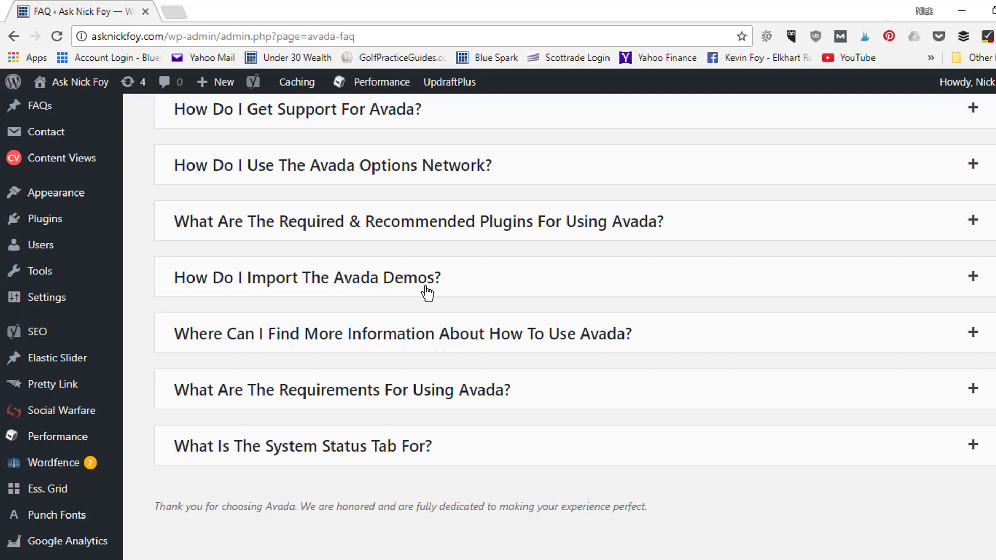
left_click(250, 289)
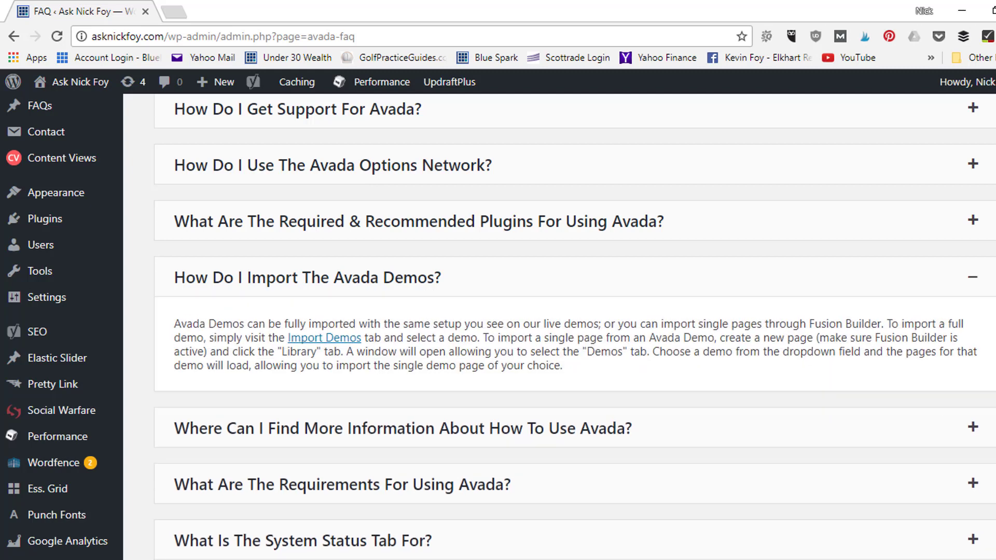
- Open Avada's Demos page and browse the whole gallery of importable demo sites
scroll(576, 291, "up", 8)
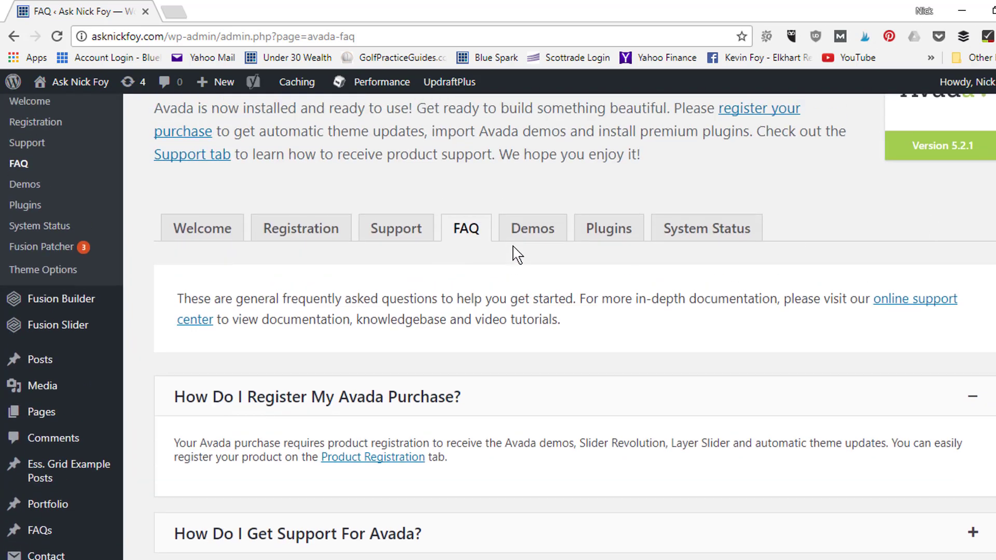
left_click(515, 239)
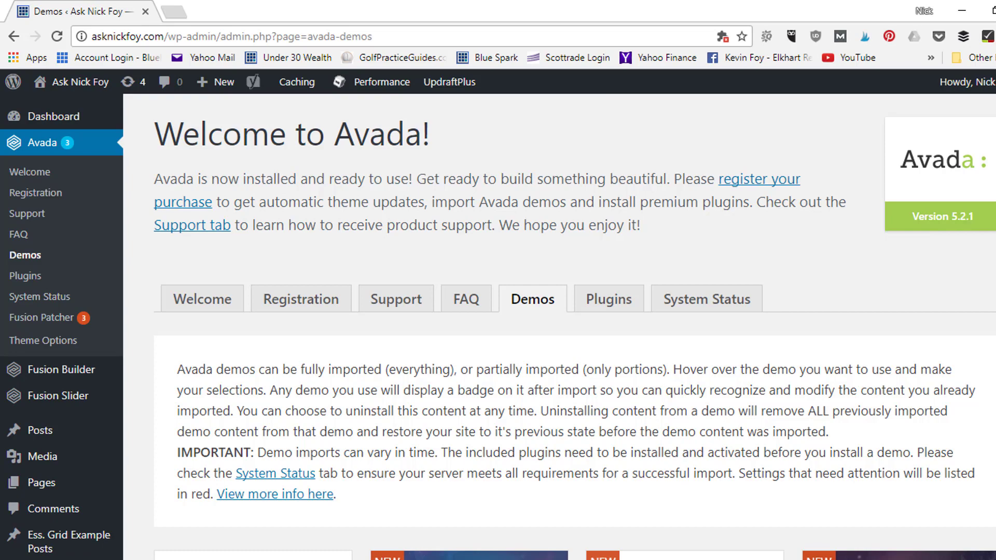
scroll(559, 327, "down", 5)
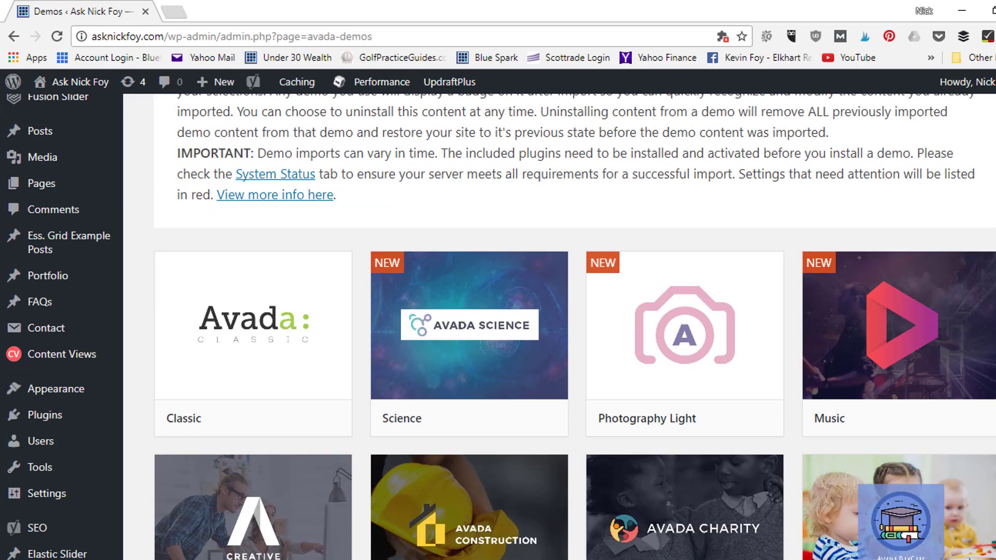
scroll(559, 327, "down", 2)
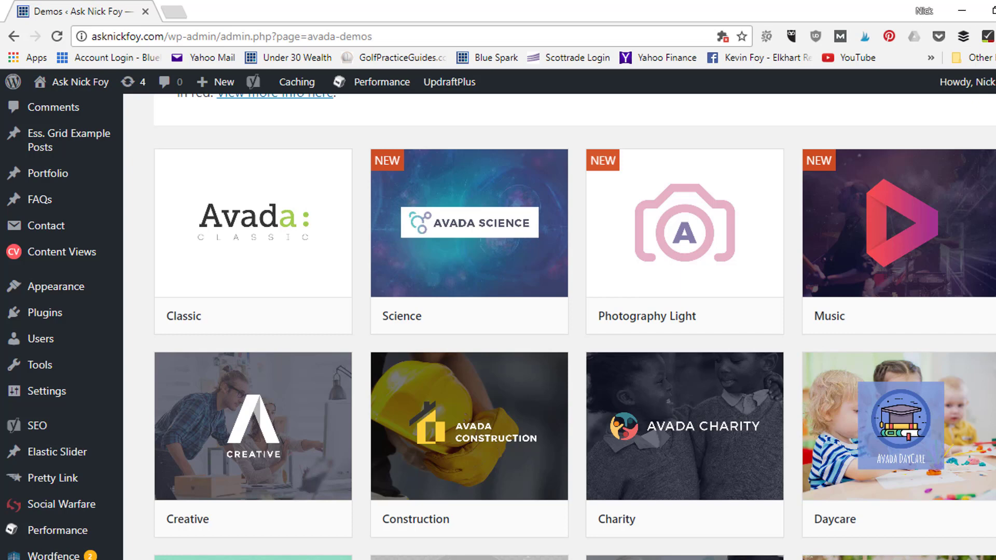
scroll(473, 327, "down", 3)
scroll(474, 327, "up", 1)
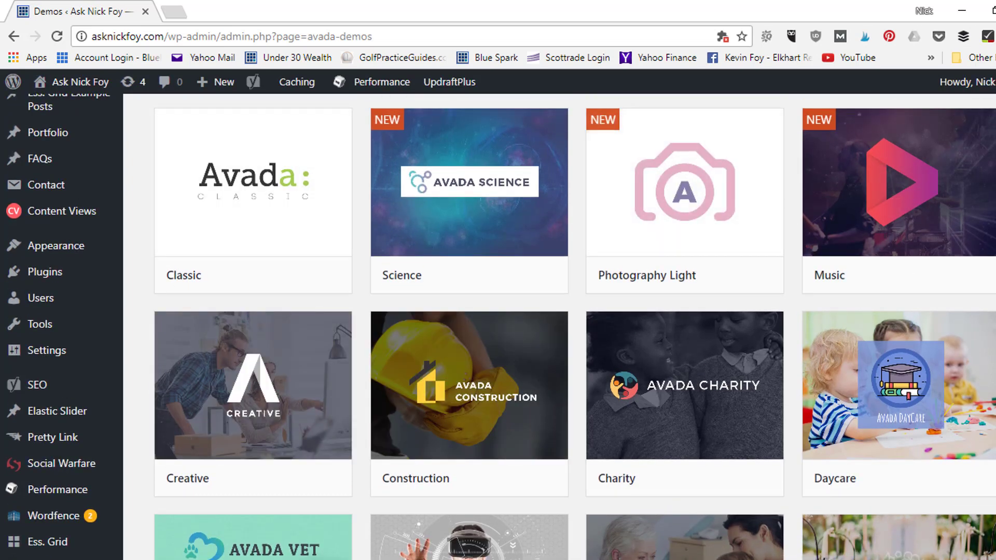
scroll(559, 326, "down", 4)
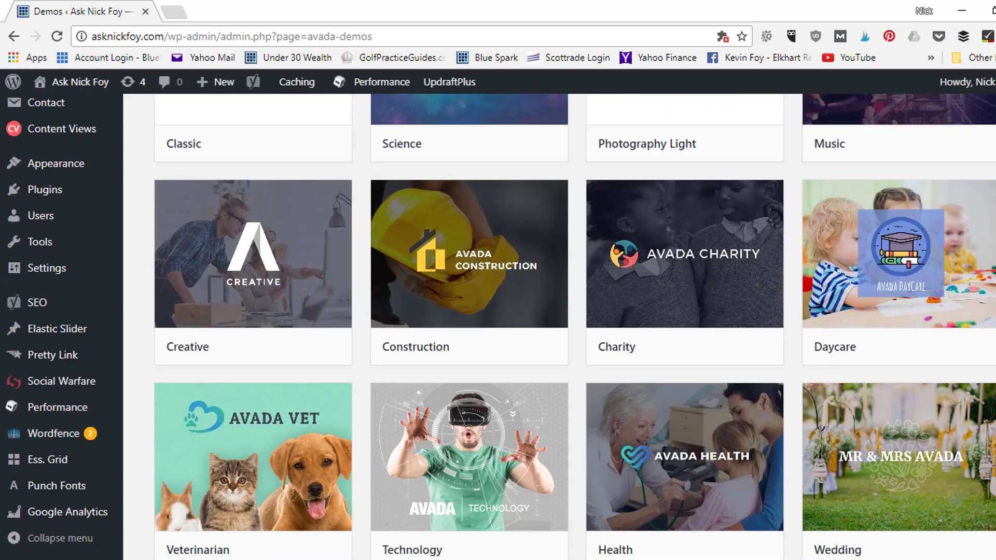
scroll(559, 327, "down", 2)
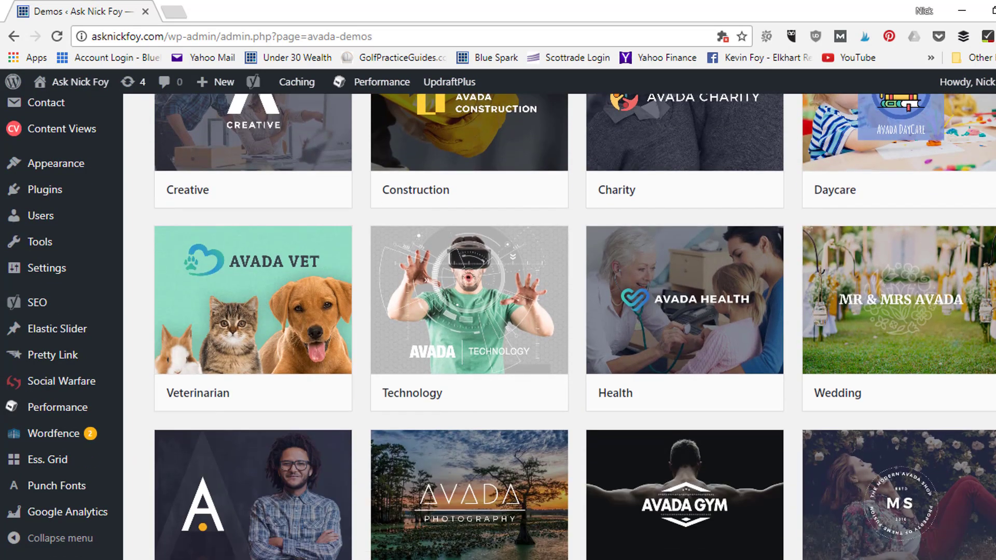
scroll(575, 327, "down", 4)
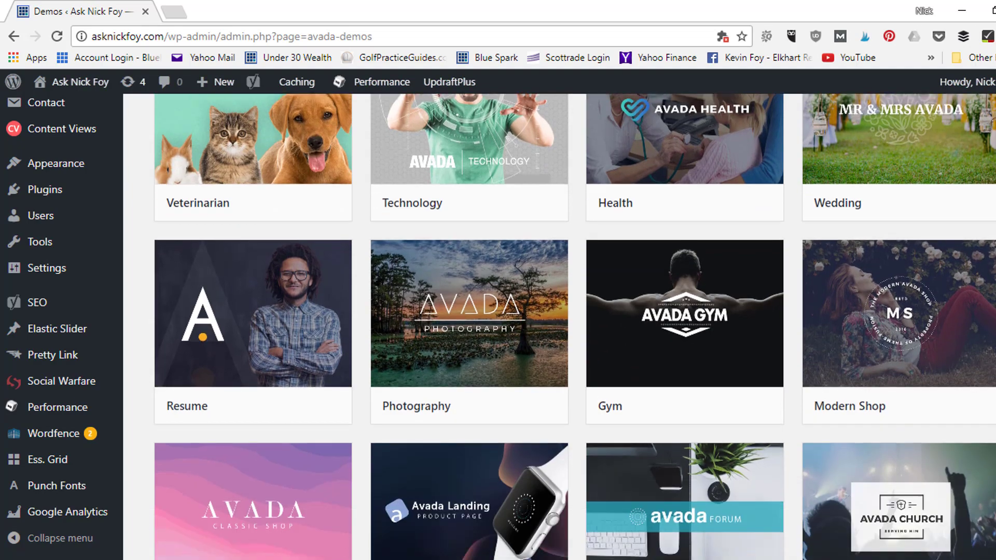
scroll(559, 327, "down", 2)
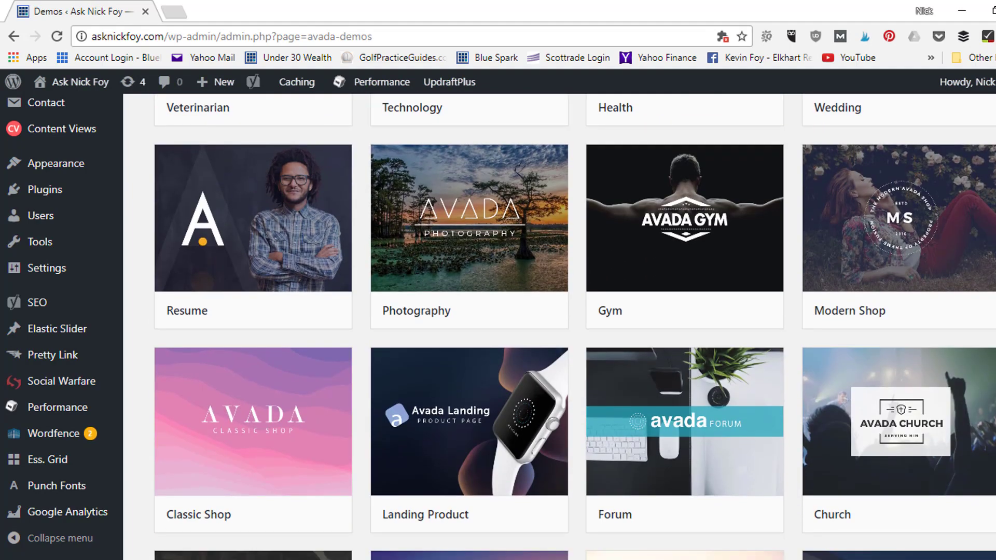
scroll(559, 327, "down", 5)
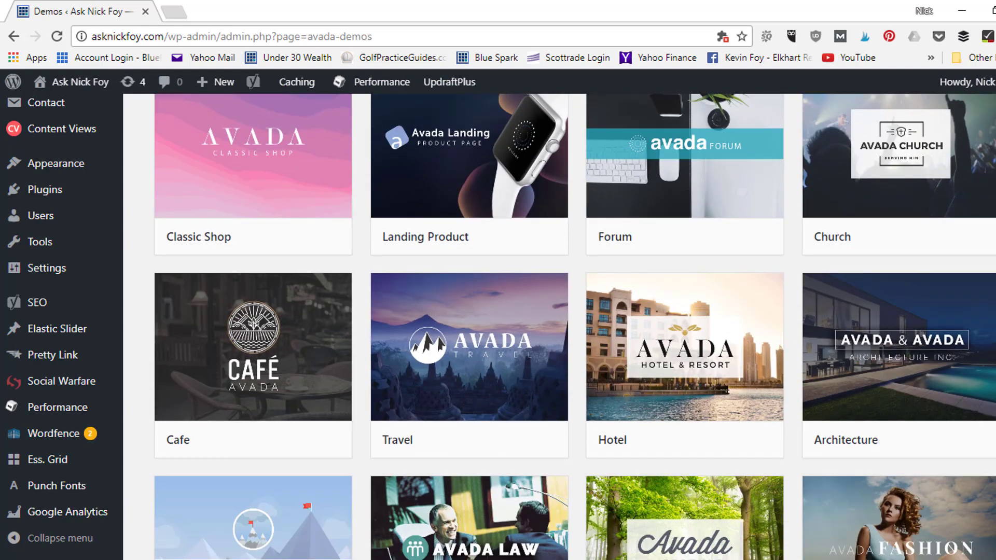
scroll(559, 319, "down", 4)
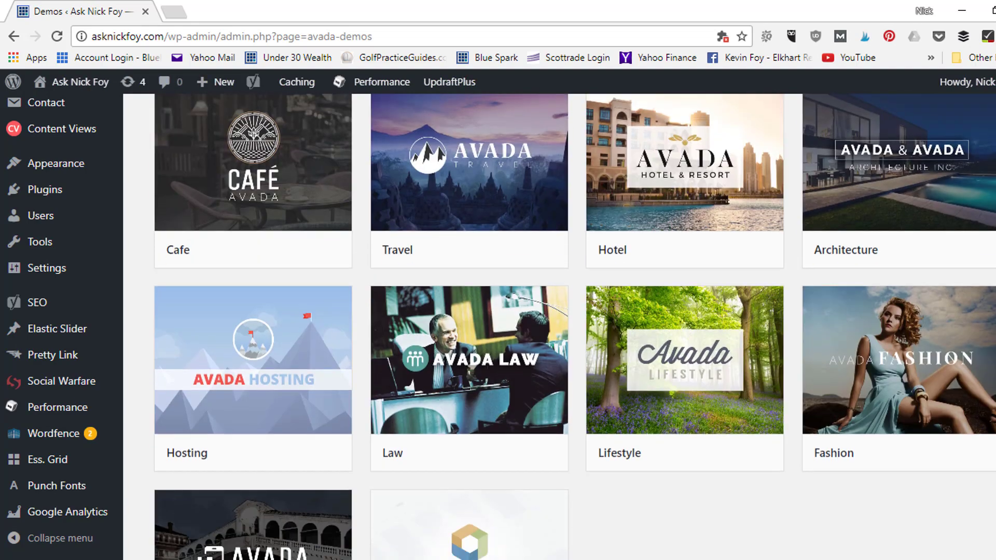
scroll(559, 319, "down", 2)
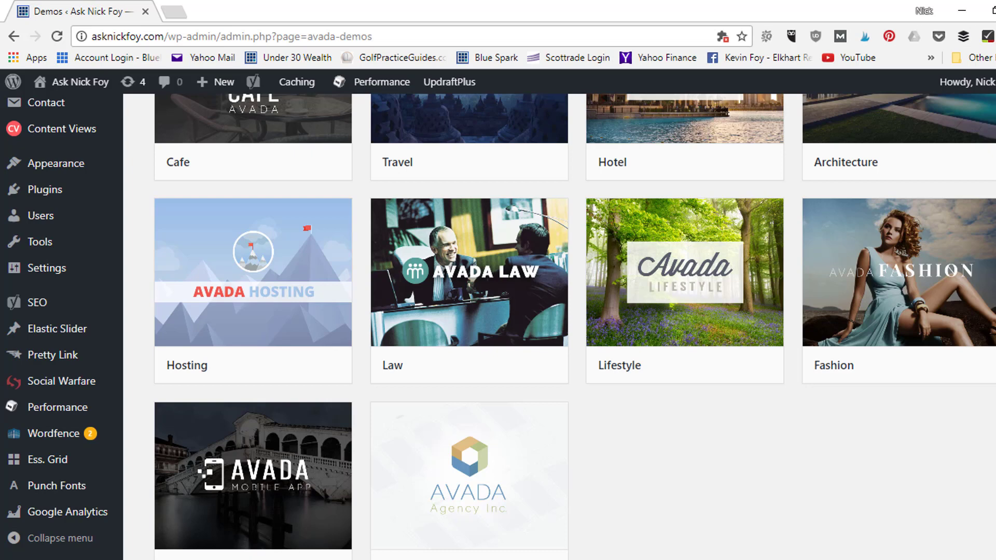
scroll(559, 327, "down", 2)
scroll(559, 327, "up", 4)
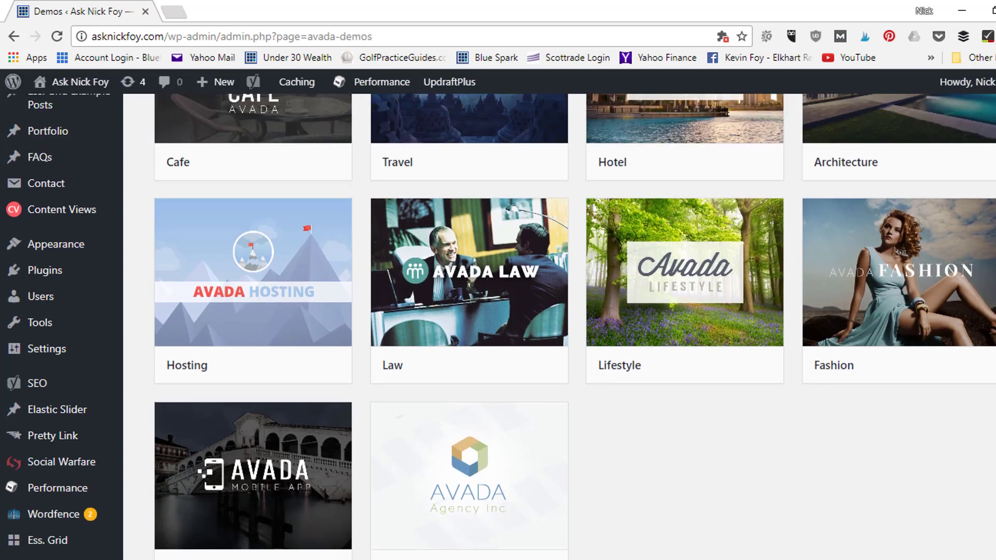
scroll(559, 326, "up", 1)
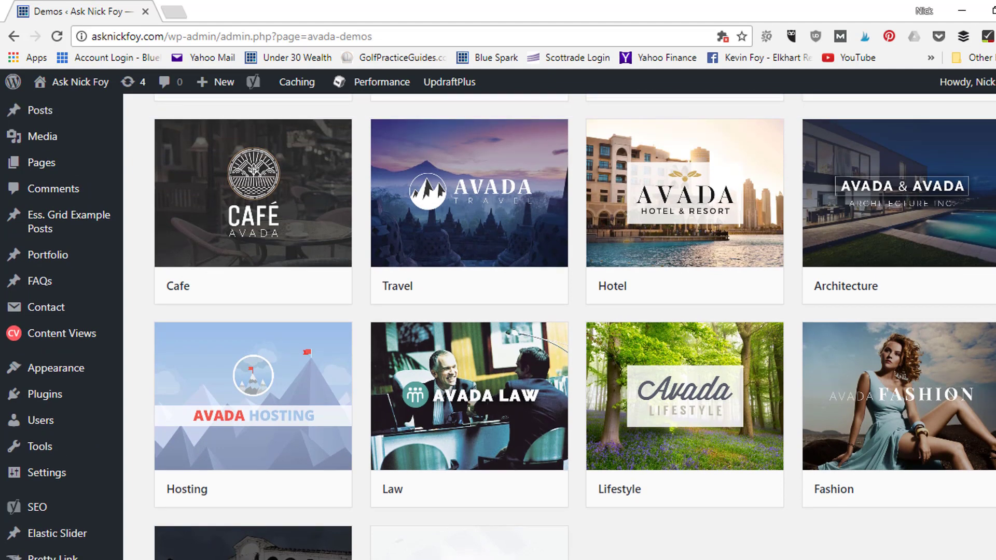
- Open the live preview of the Law demo from the demo gallery
mouse_move(443, 478)
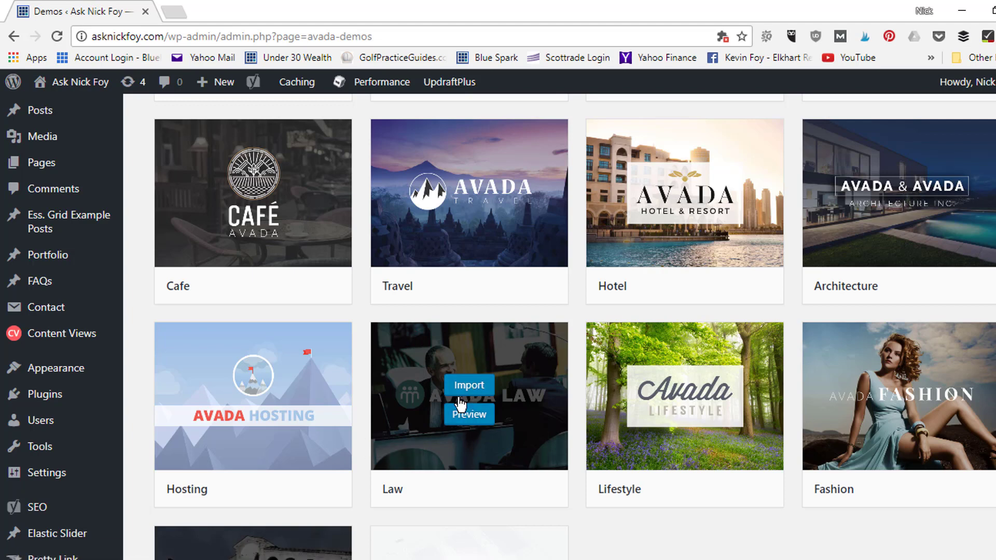
mouse_move(77, 89)
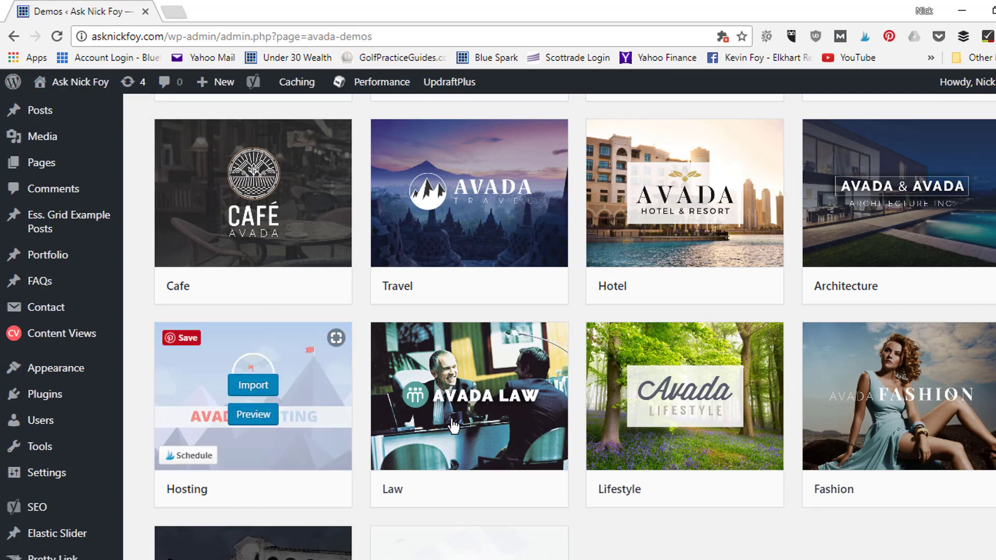
mouse_move(444, 407)
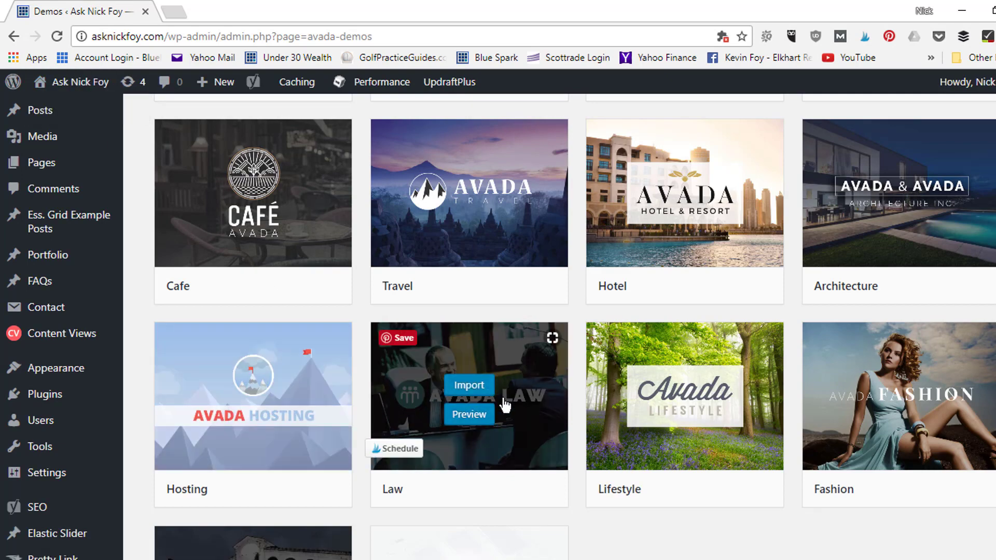
left_click(470, 419)
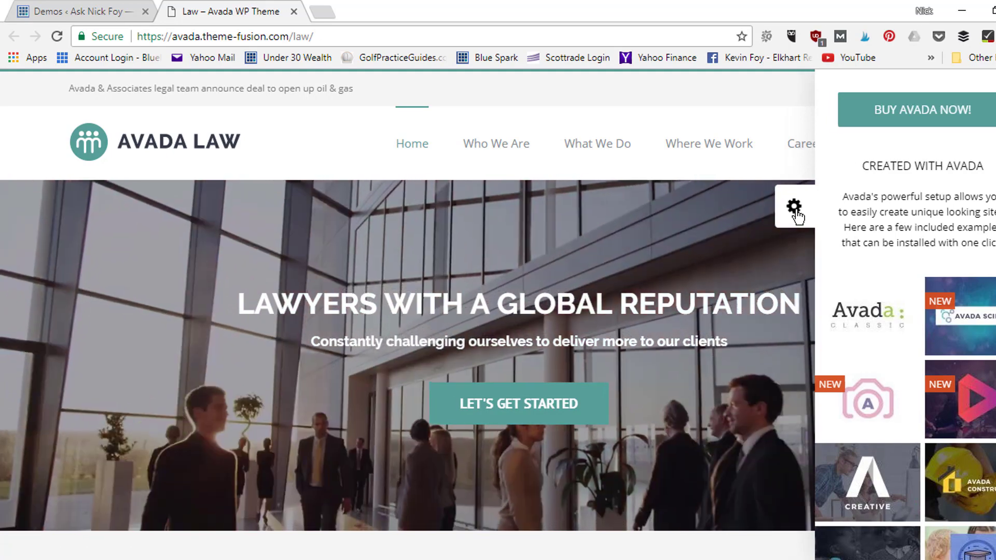
- Hide the demo picker and look through the Law demo's home page, from the hero banner and service boxes to the people and practice listings
left_click(795, 210)
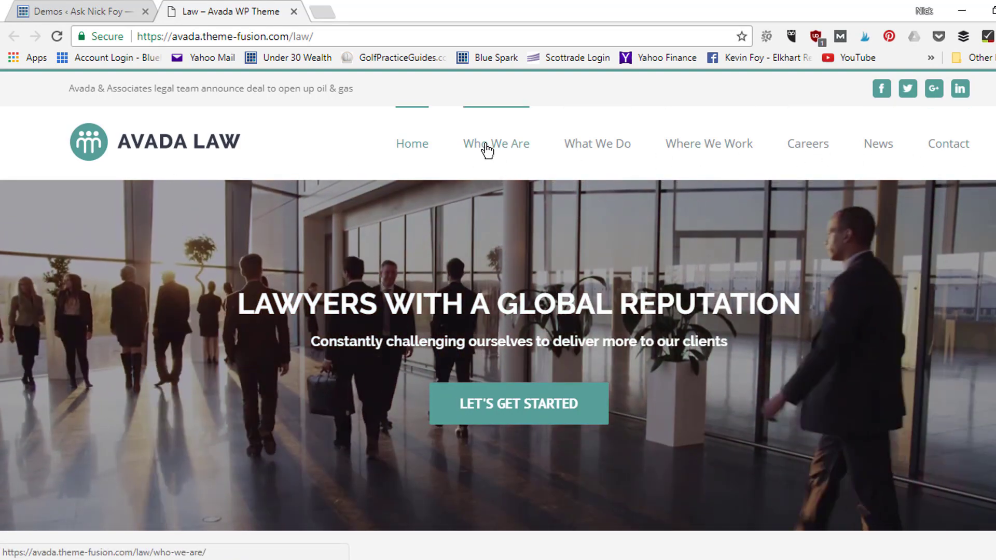
scroll(498, 311, "down", 2)
scroll(498, 311, "up", 2)
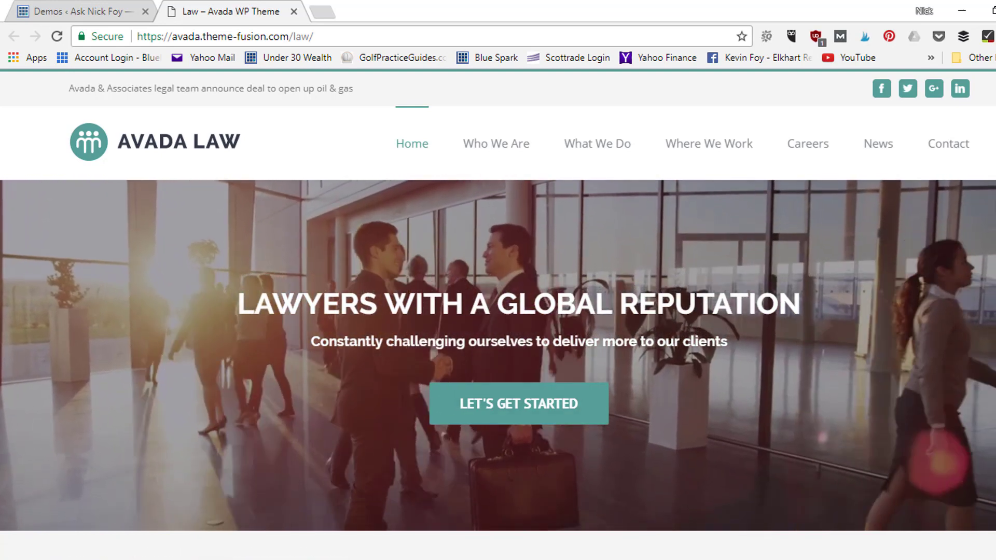
scroll(498, 311, "down", 5)
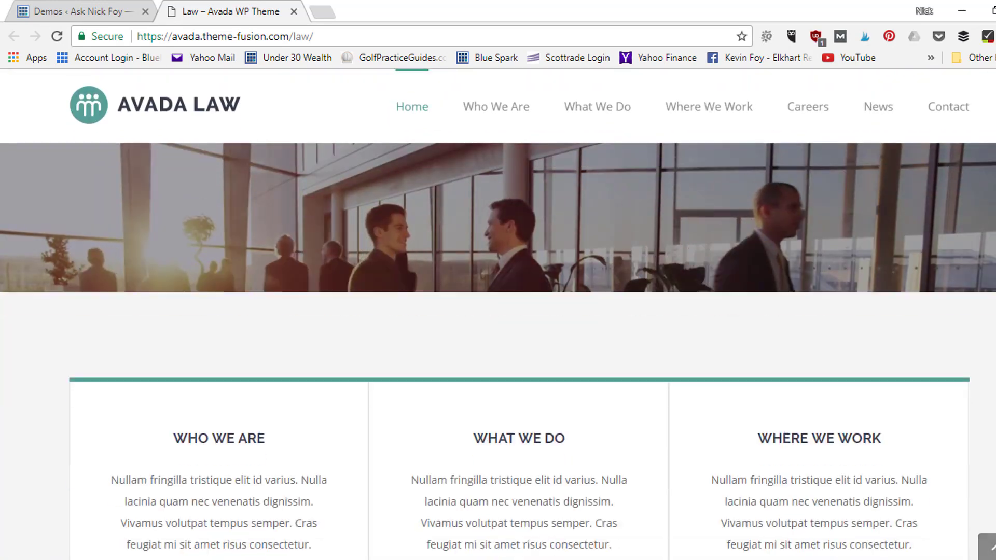
scroll(498, 311, "up", 5)
scroll(498, 312, "down", 5)
scroll(498, 312, "up", 5)
scroll(498, 312, "down", 5)
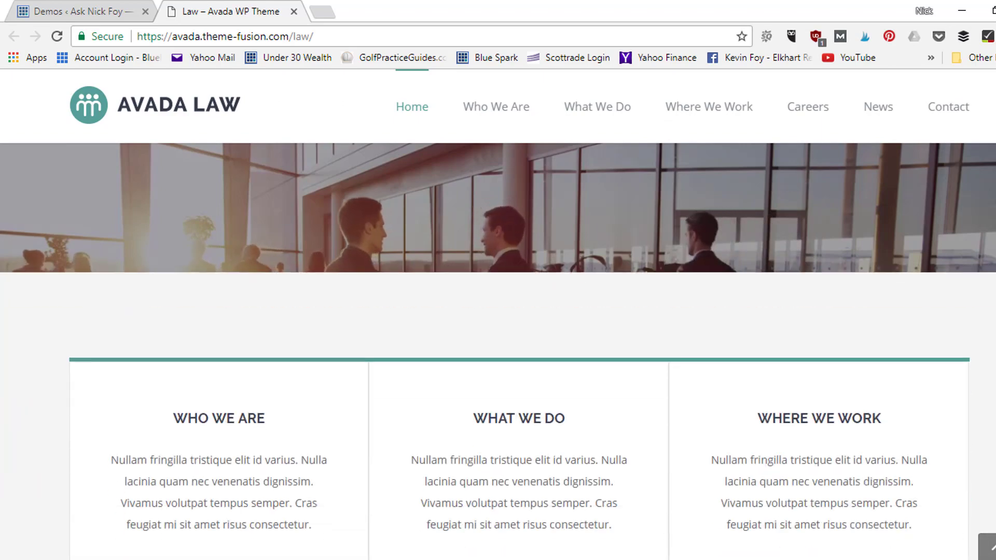
scroll(498, 311, "up", 4)
scroll(498, 312, "down", 5)
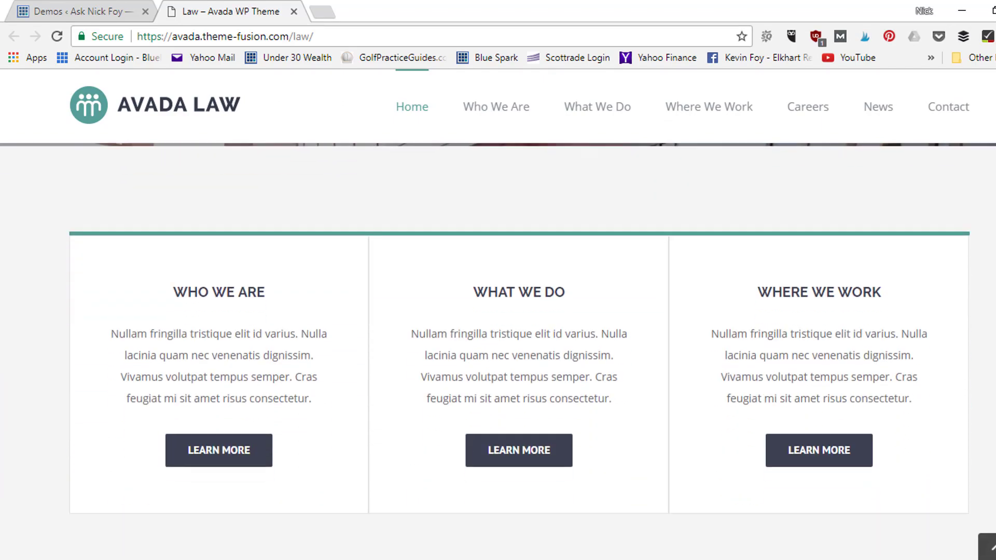
scroll(498, 311, "down", 1)
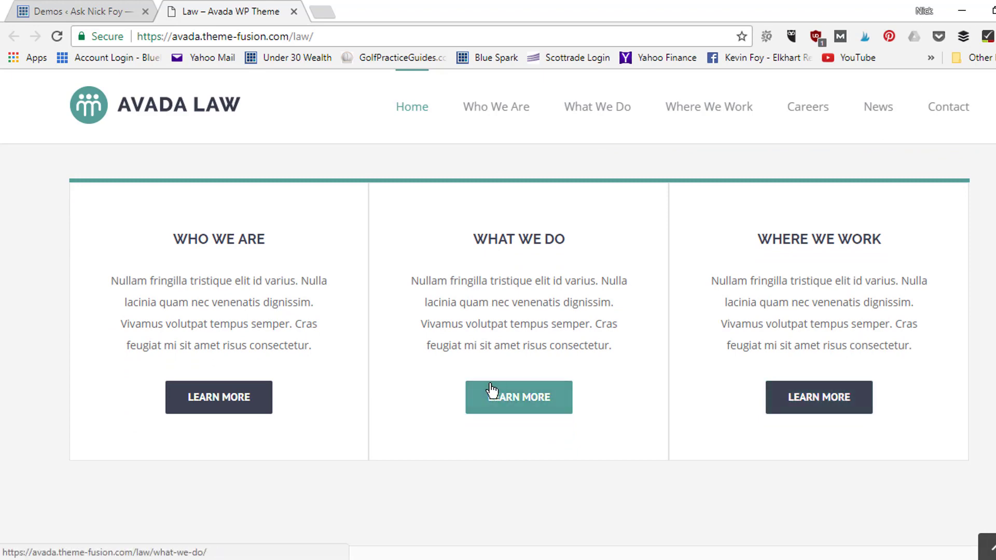
scroll(361, 365, "down", 12)
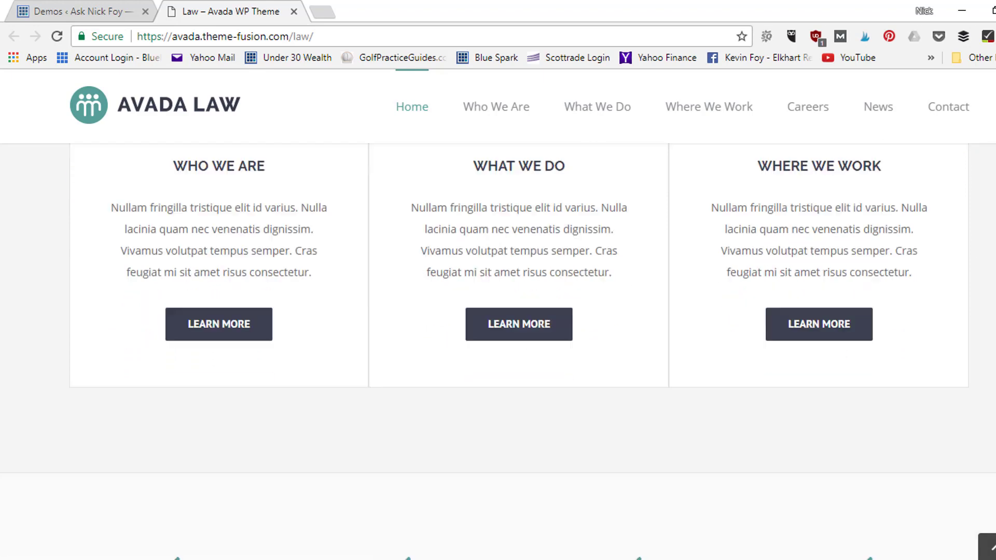
scroll(498, 351, "down", 14)
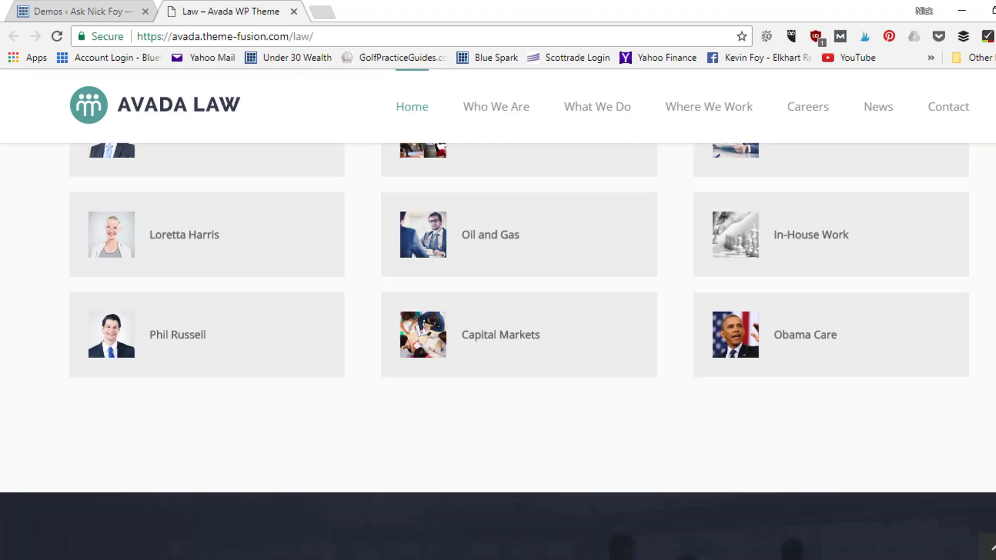
scroll(498, 351, "up", 3)
scroll(541, 285, "up", 15)
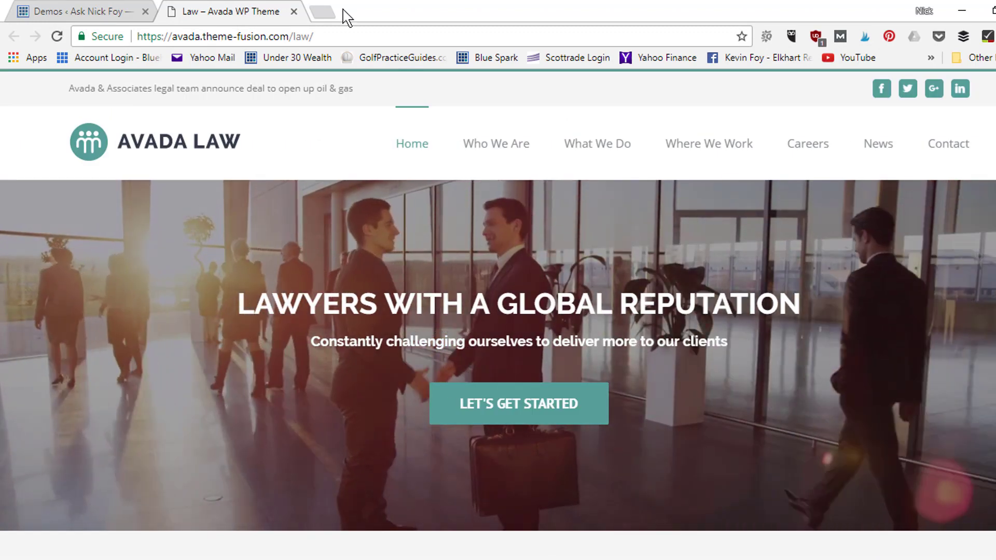
- Close the Law demo preview and look over the required and optional plugins on Avada's Plugins page
left_click(298, 12)
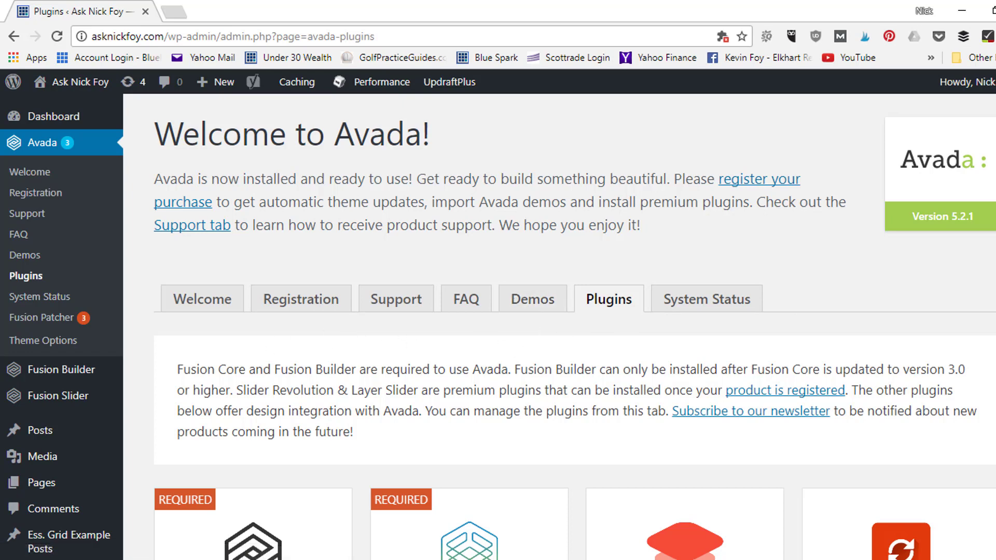
scroll(559, 326, "down", 4)
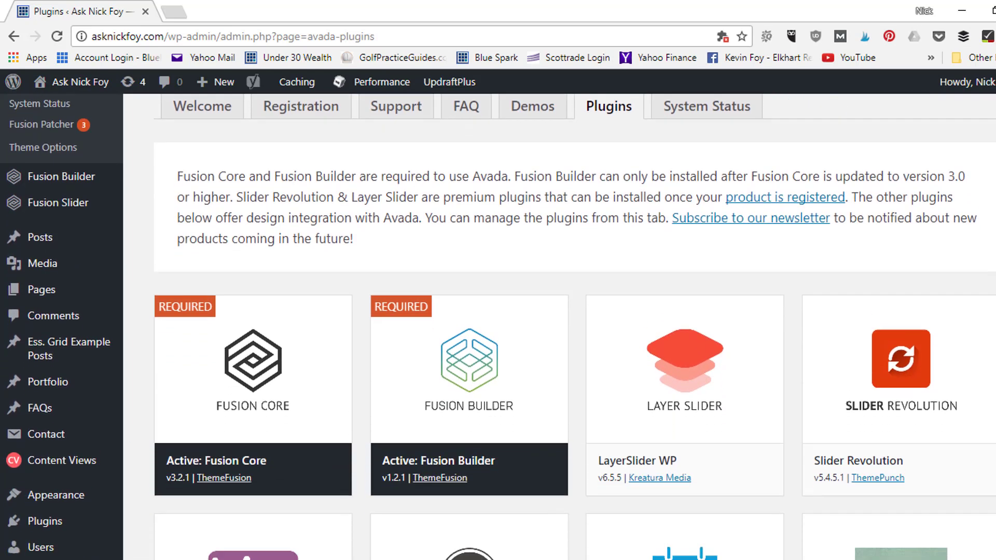
scroll(268, 350, "down", 1)
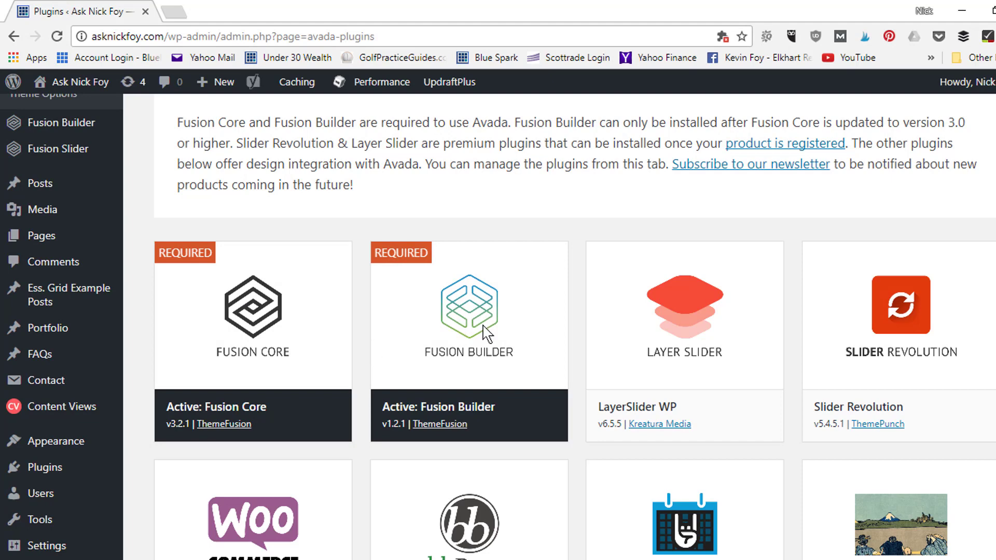
scroll(571, 327, "down", 2)
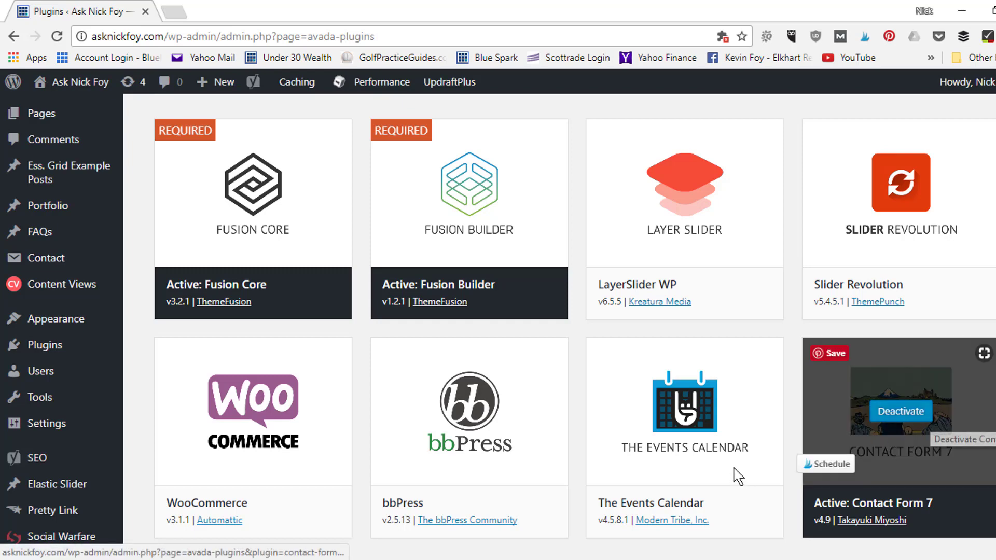
mouse_move(690, 474)
mouse_move(488, 480)
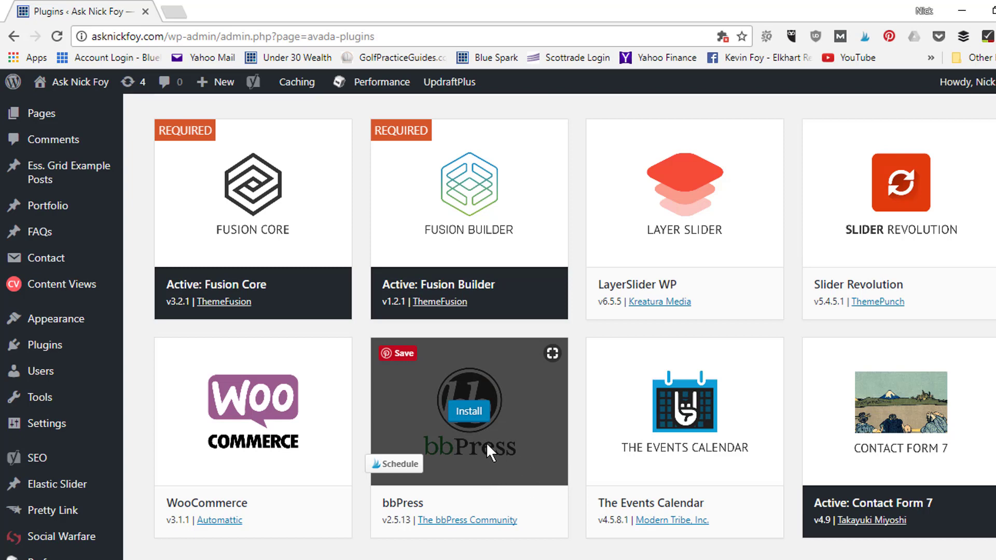
mouse_move(256, 464)
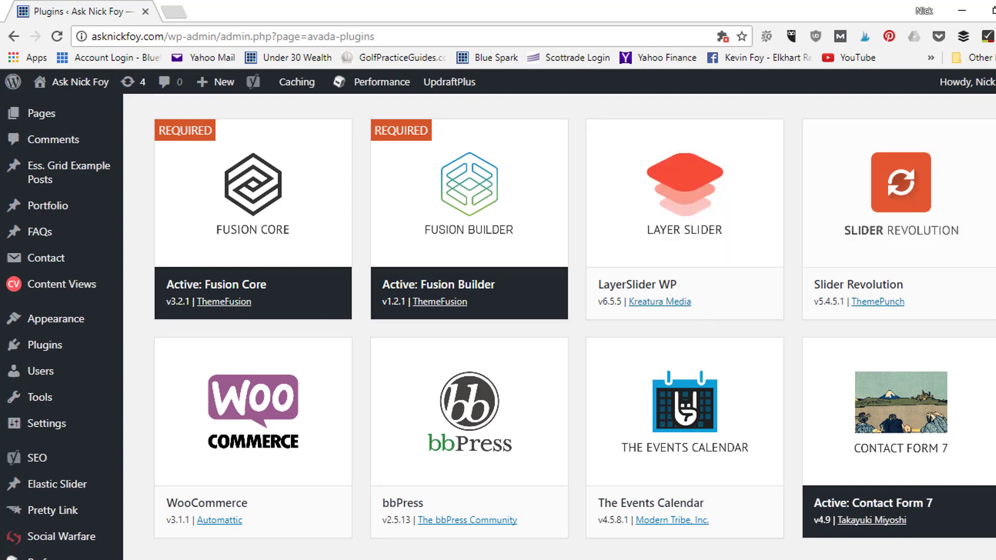
right_click(789, 184)
left_click(820, 236)
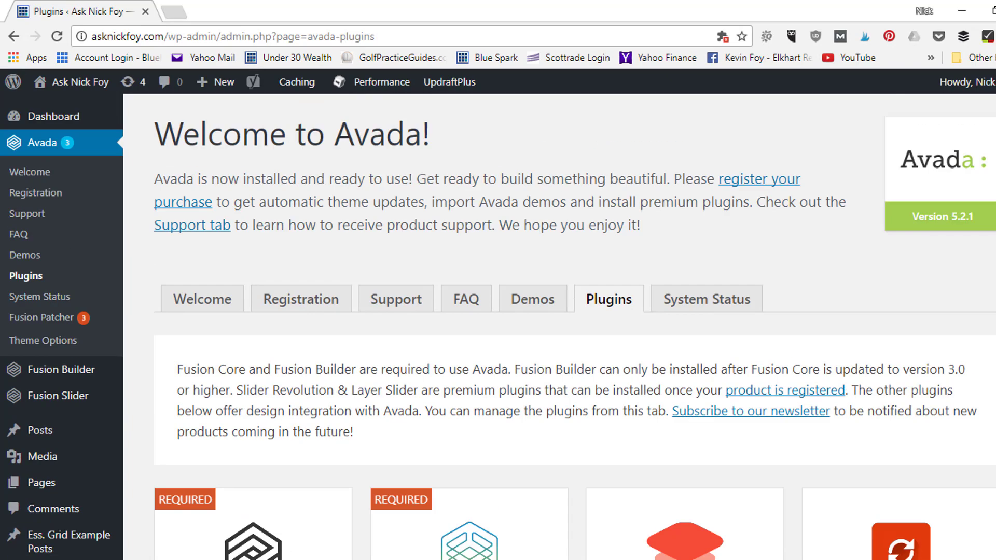
scroll(498, 327, "down", 6)
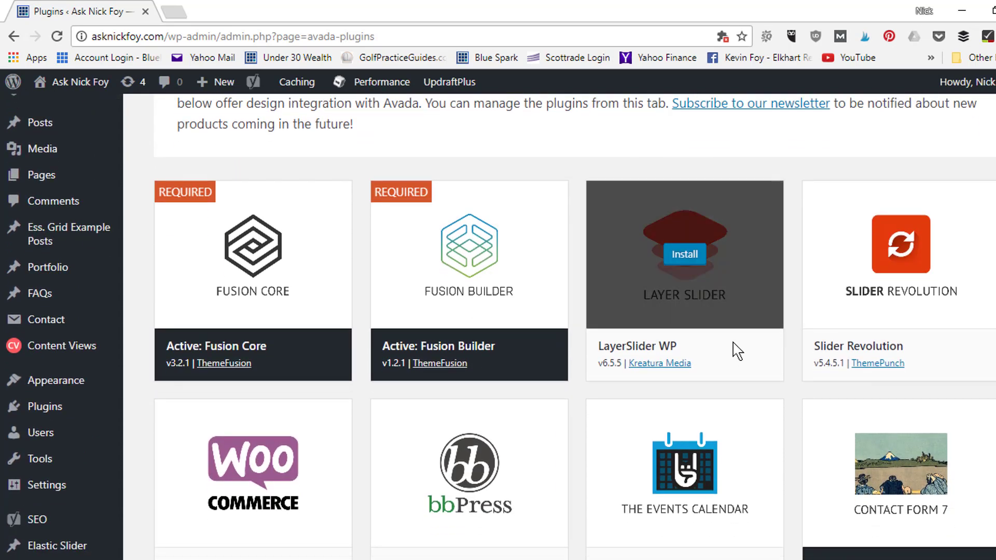
scroll(803, 270, "up", 6)
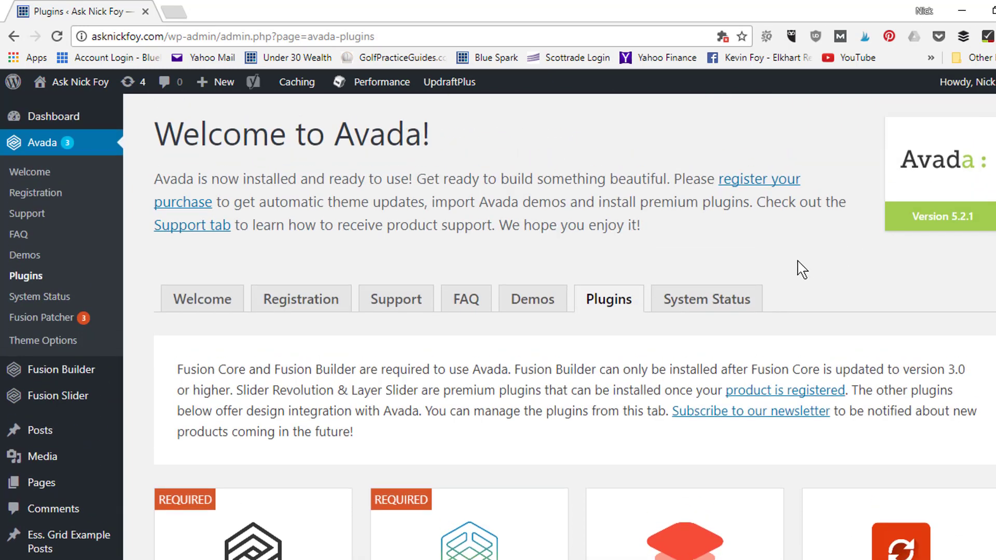
- Open Avada's System Status page and review the Avada versions, WordPress environment and active plugins
left_click(719, 312)
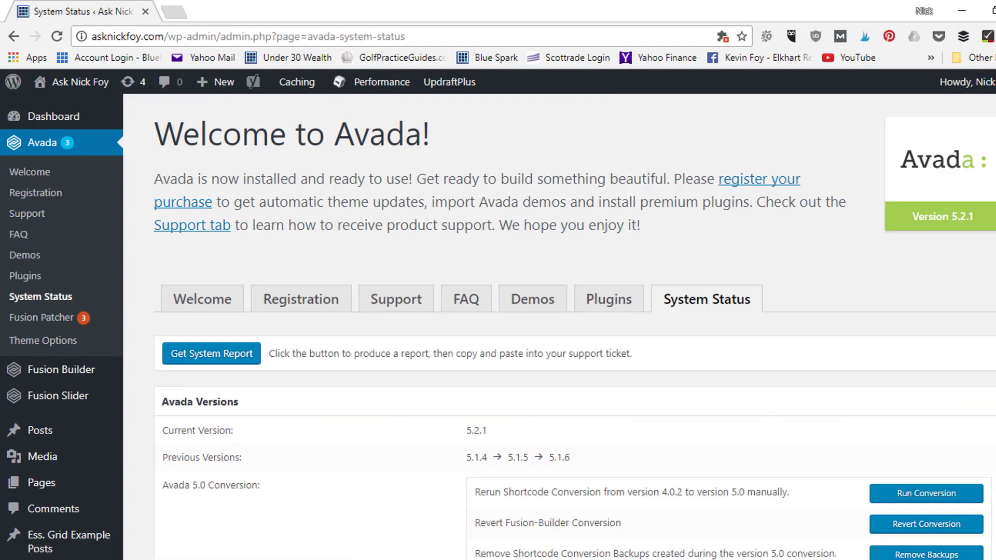
scroll(512, 211, "down", 5)
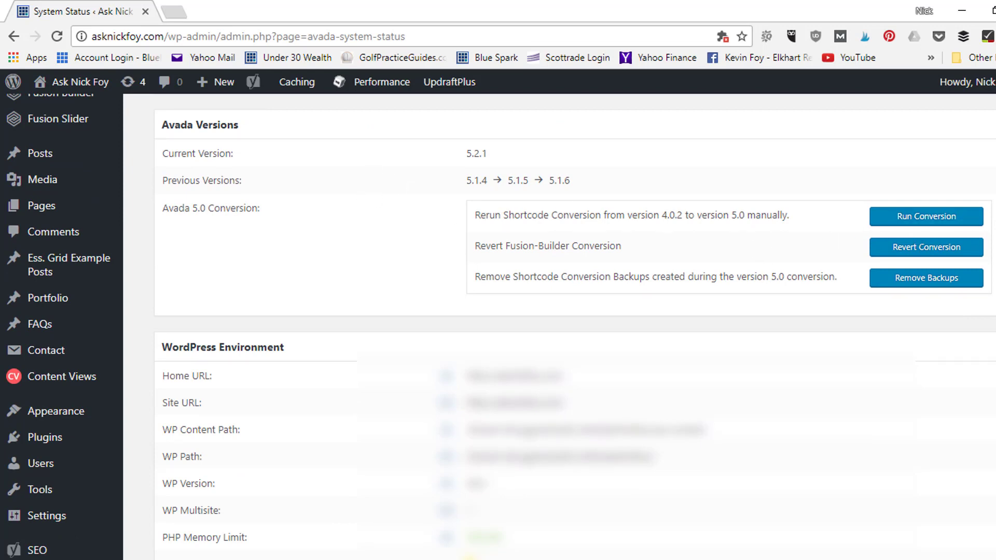
scroll(571, 327, "down", 1)
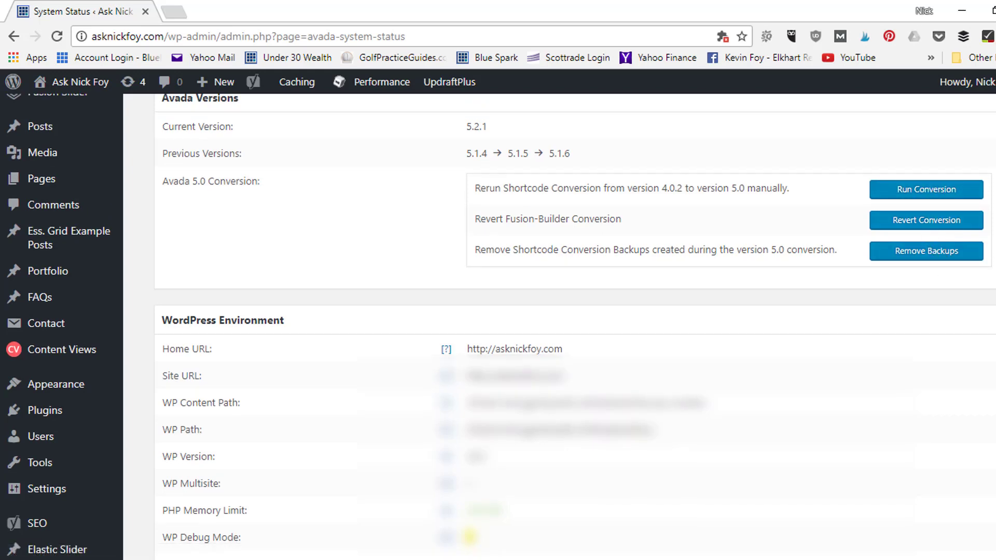
scroll(918, 197, "down", 15)
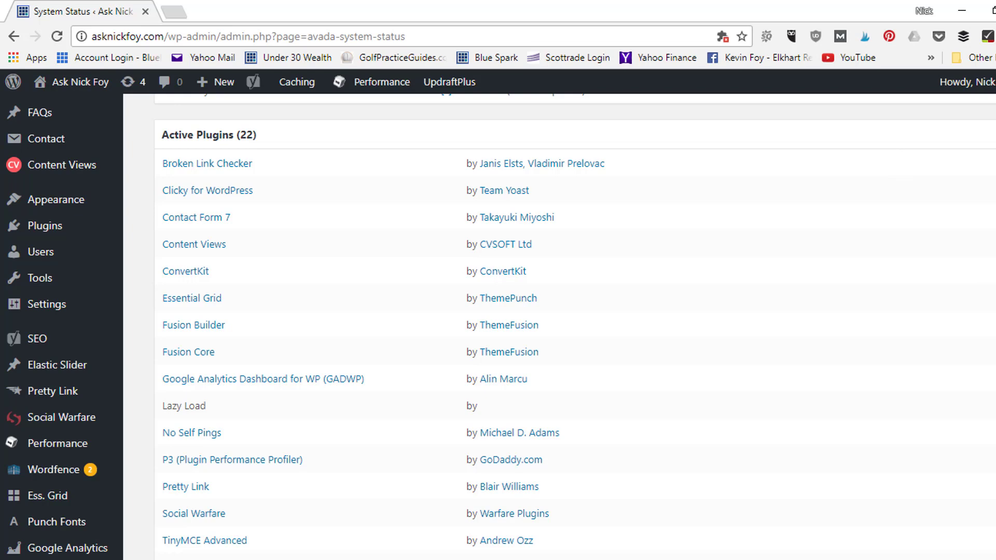
scroll(498, 326, "down", 4)
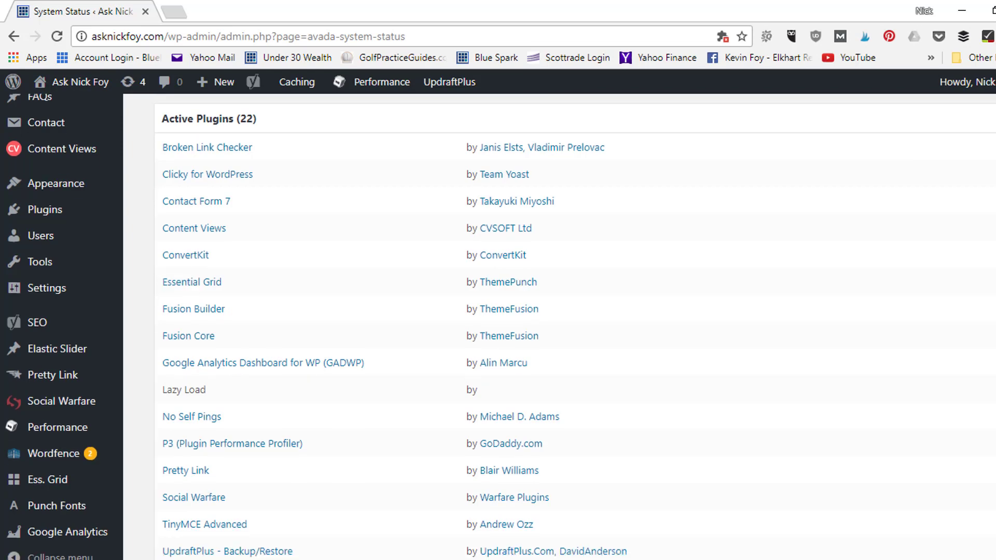
scroll(498, 326, "down", 3)
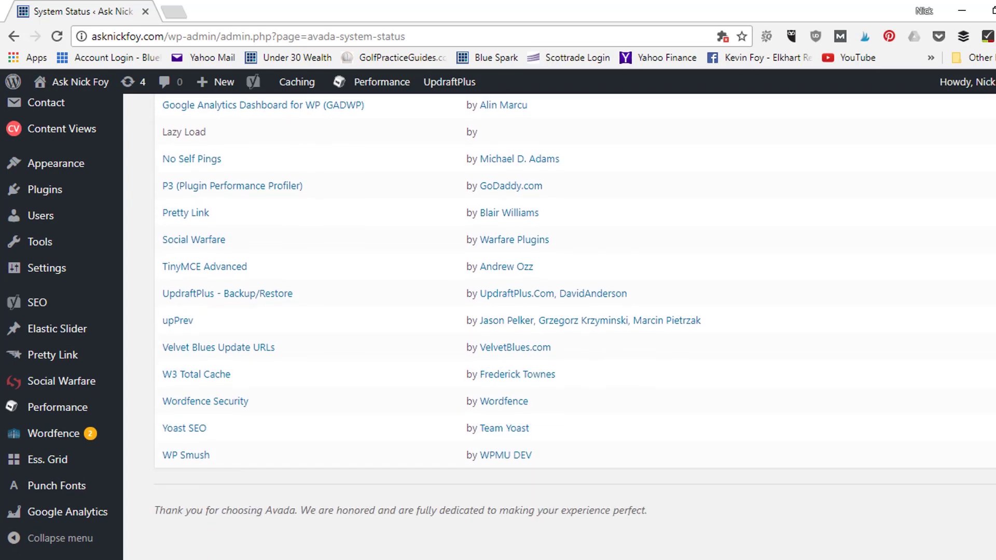
scroll(498, 326, "up", 6)
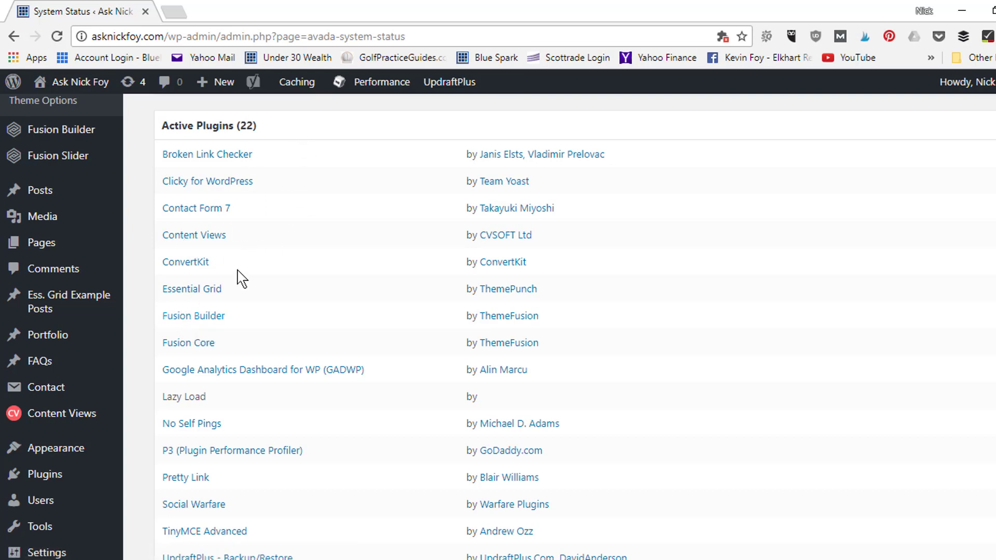
scroll(241, 278, "up", 10)
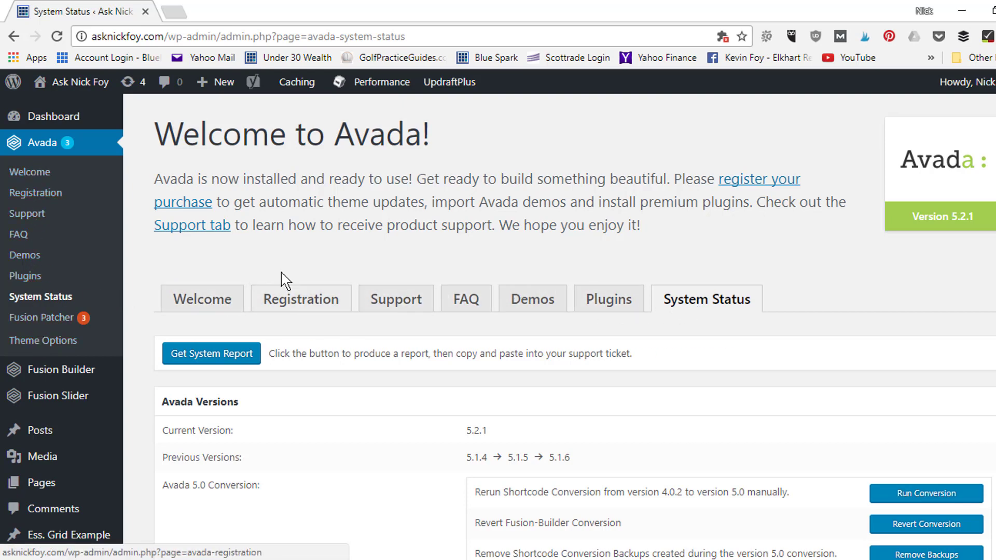
- Open the Fusion Patcher and Theme Options pages, each in its own new browser tab
right_click(44, 325)
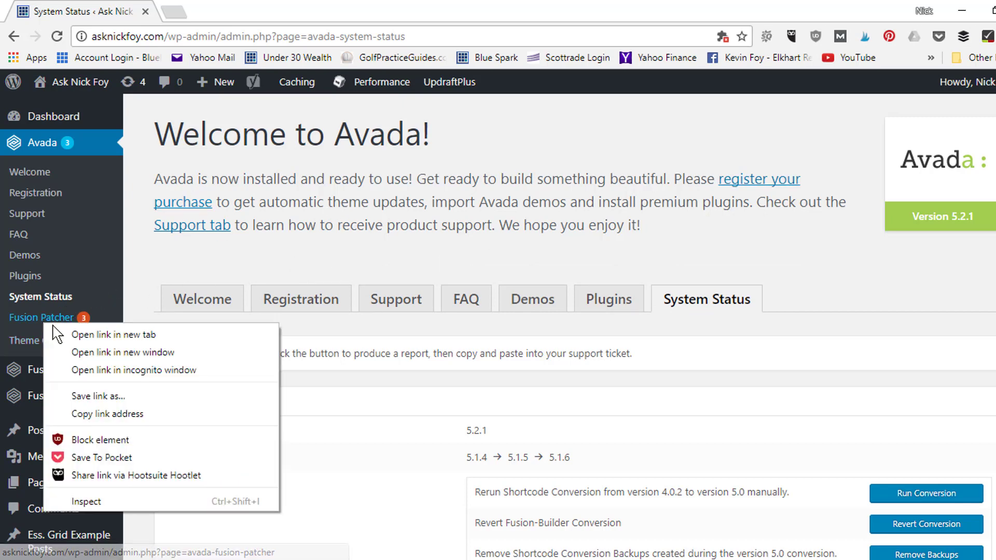
left_click(83, 333)
right_click(55, 346)
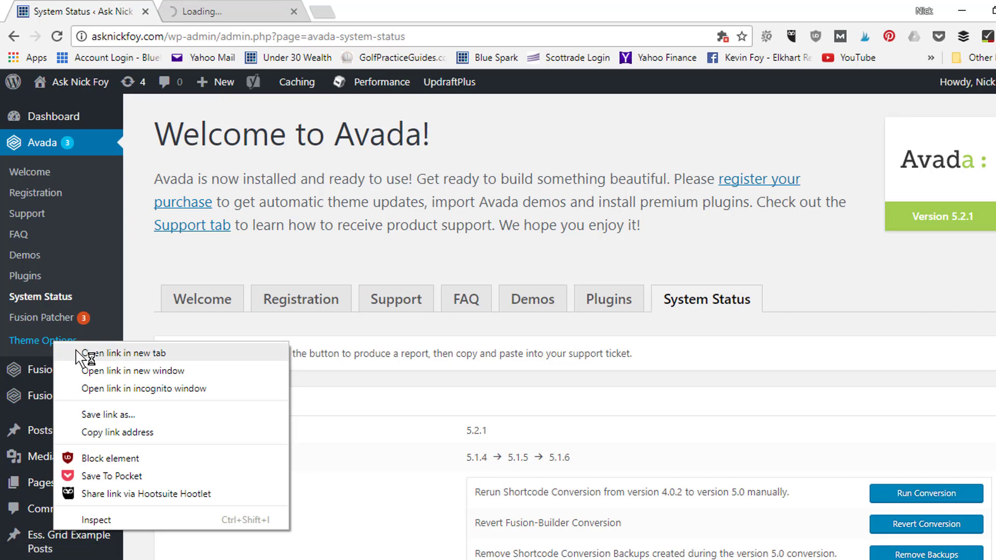
left_click(76, 350)
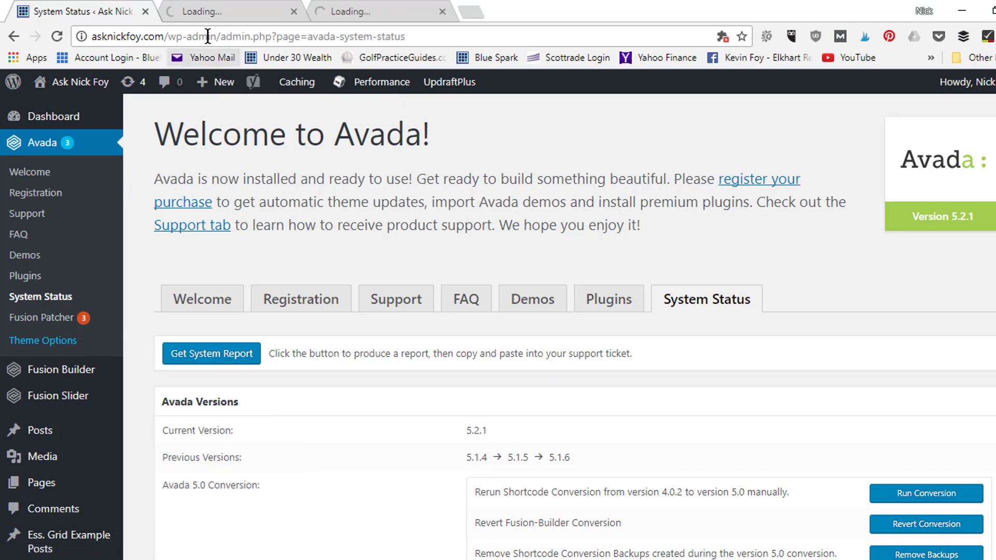
- Review the available patches in Fusion Patcher and apply patch #415738 for the single blog post title size
left_click(211, 15)
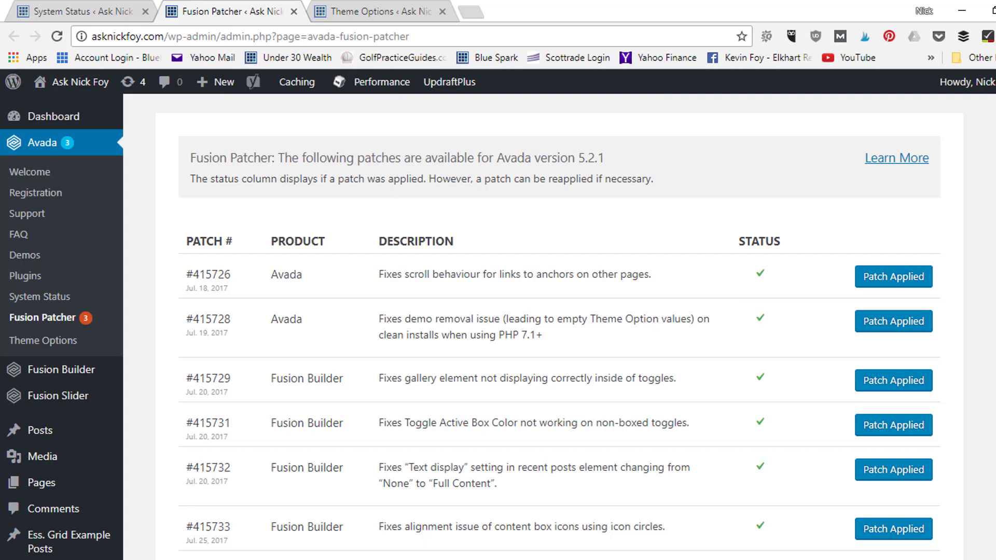
scroll(560, 330, "down", 3)
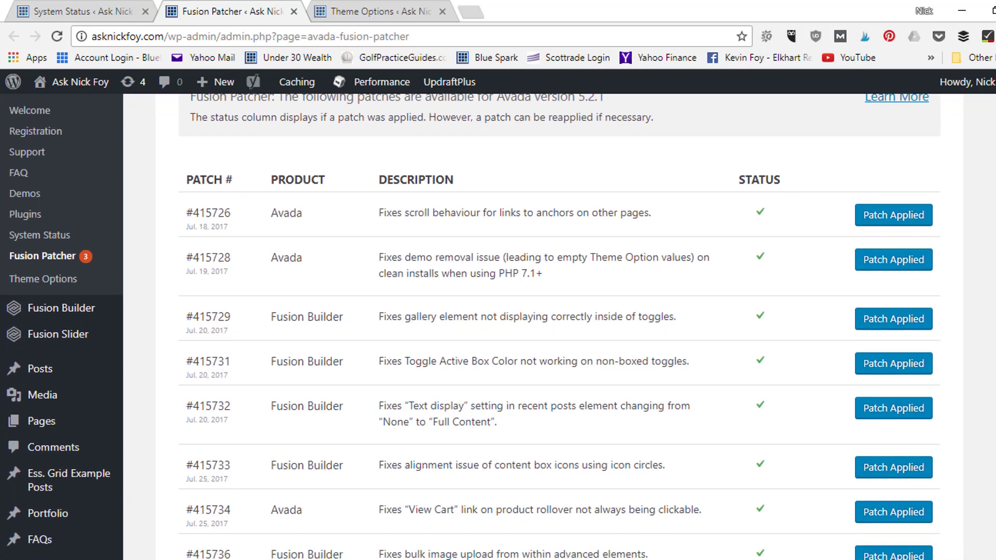
scroll(941, 181, "down", 1)
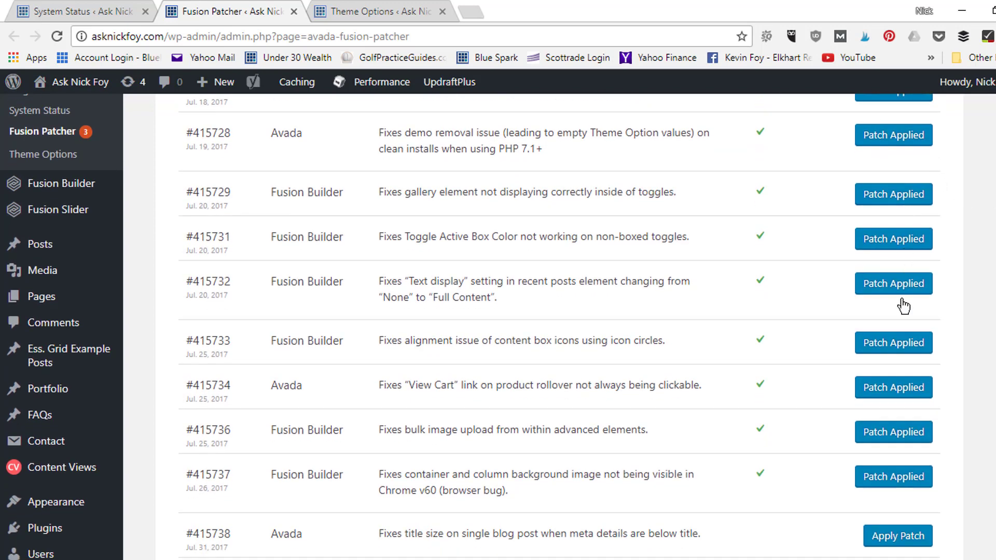
scroll(840, 305, "down", 3)
scroll(961, 368, "down", 1)
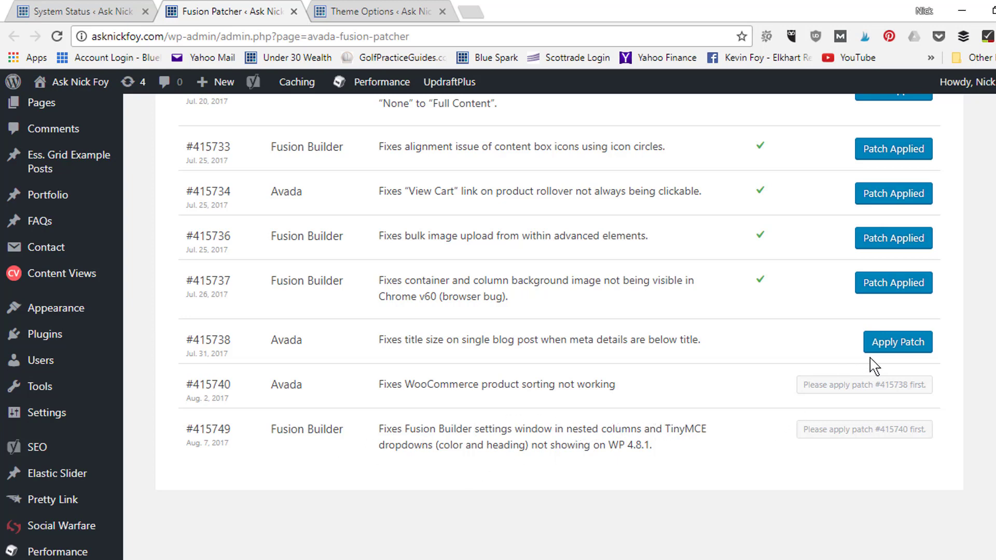
left_click(892, 344)
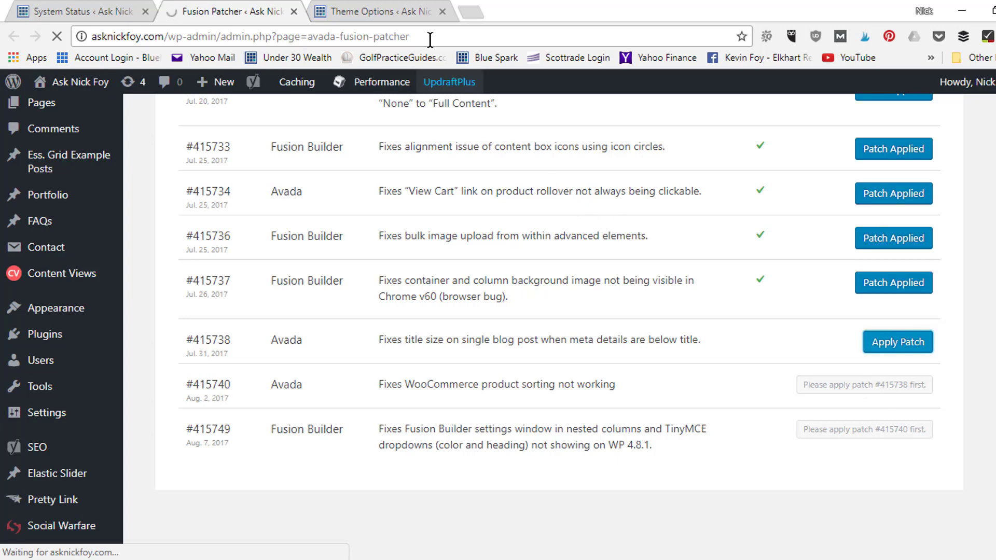
- Switch to the Theme Options page and look over its layout, site width, boxed mode and page padding settings
left_click(407, 10)
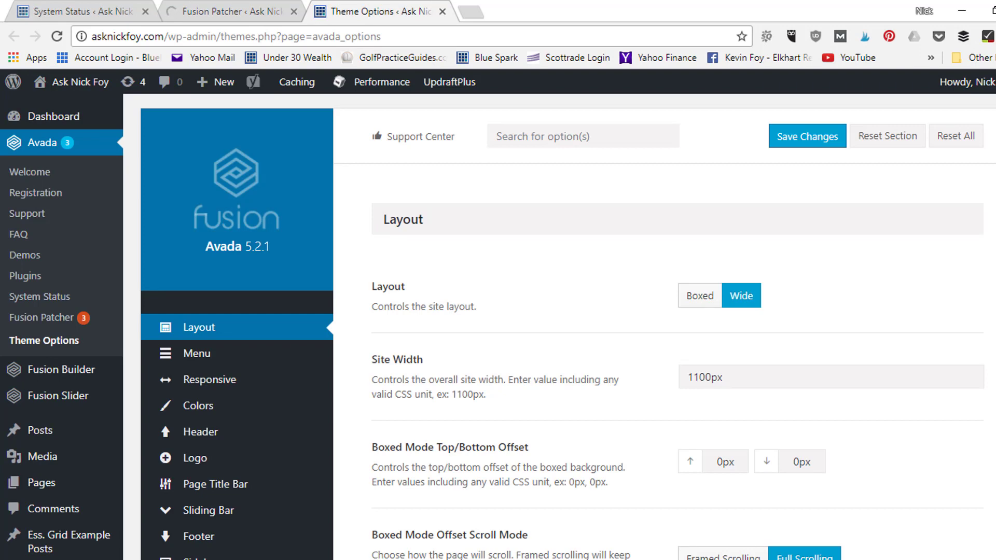
scroll(754, 116, "down", 3)
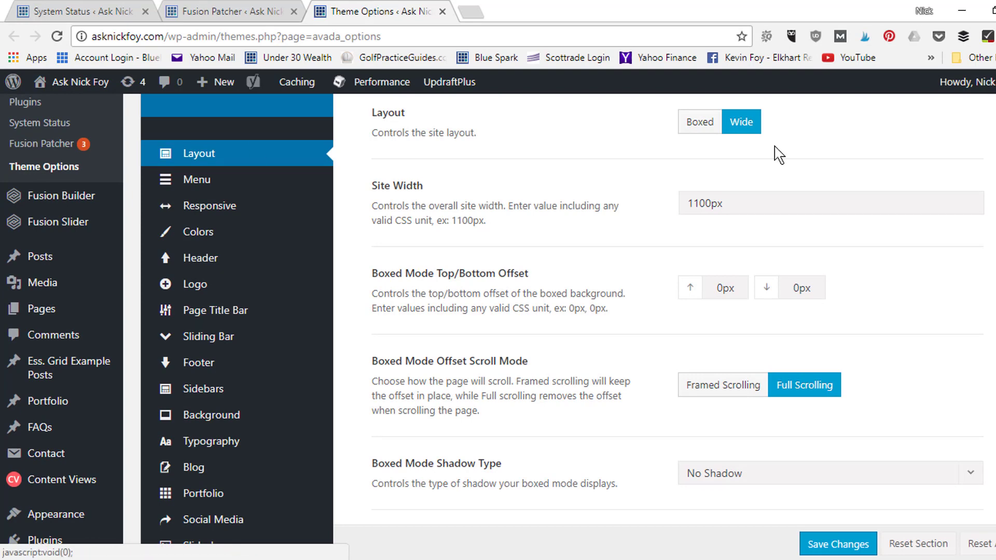
scroll(664, 327, "up", 3)
scroll(664, 327, "down", 2)
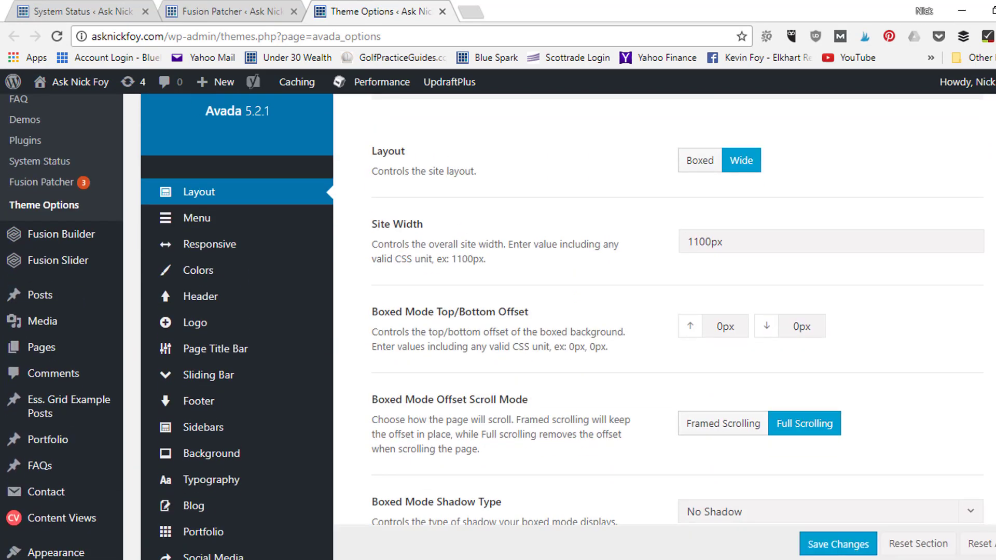
scroll(816, 166, "down", 1)
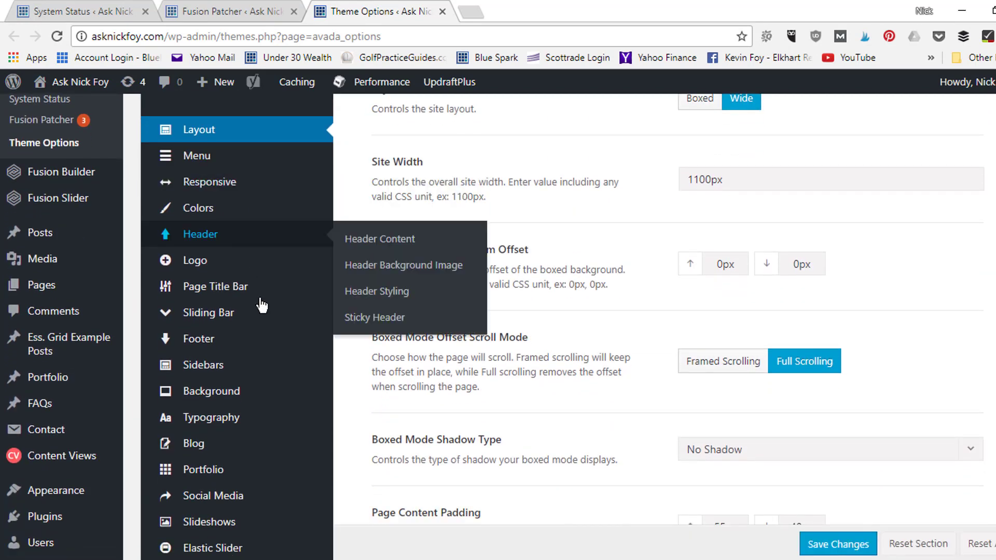
scroll(845, 438, "down", 2)
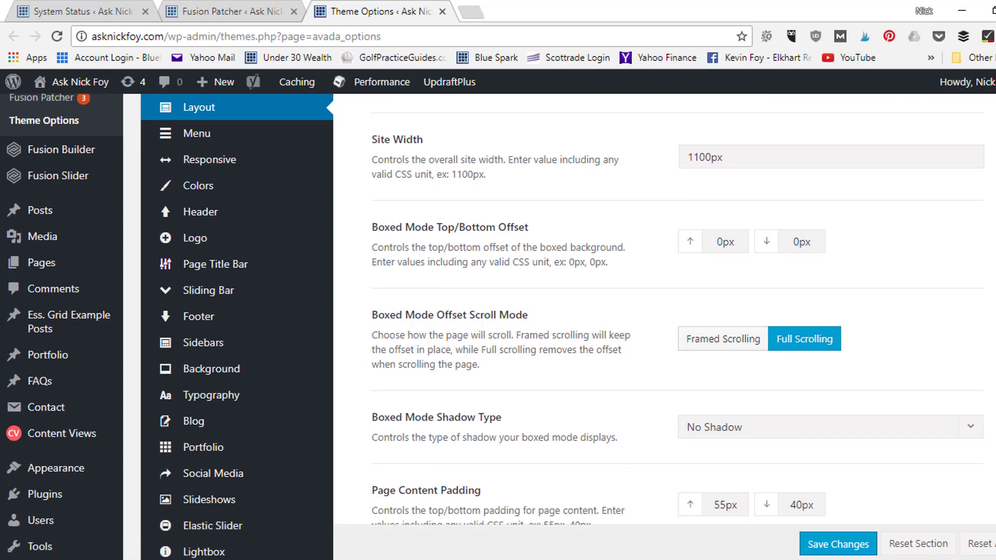
scroll(659, 311, "down", 5)
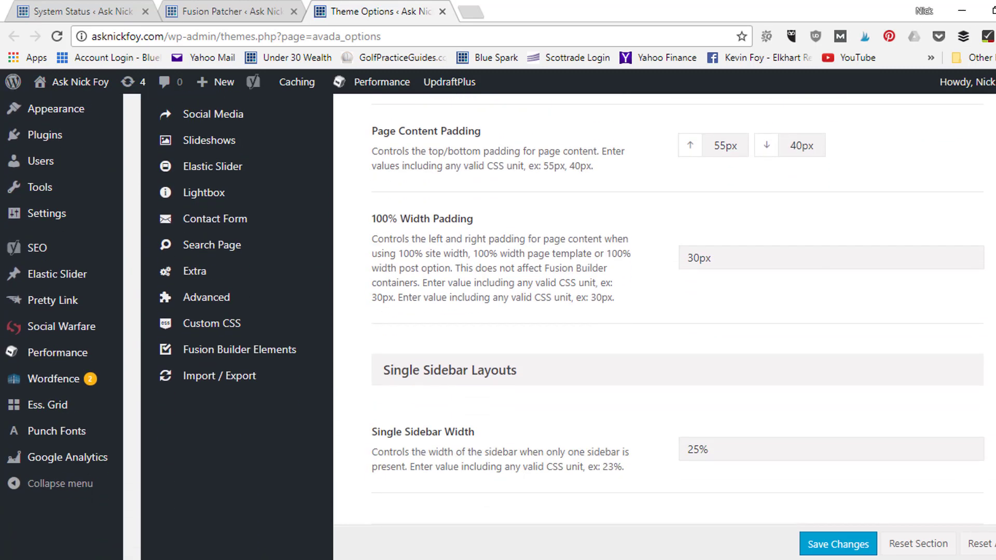
scroll(659, 311, "up", 10)
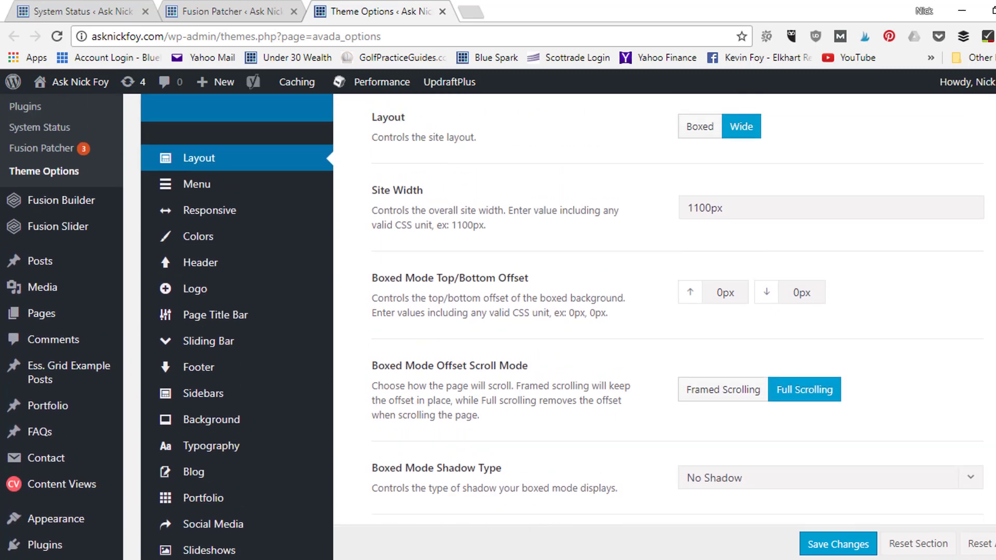
scroll(659, 311, "down", 1)
mouse_move(237, 220)
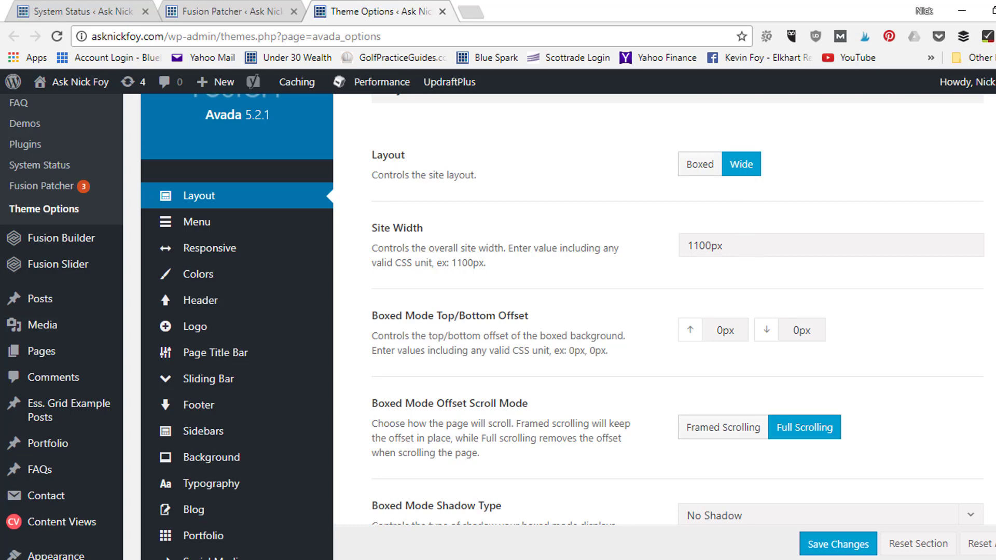
- Examine the 100% width padding and the single and dual sidebar width settings in the Layout section
scroll(727, 249, "down", 7)
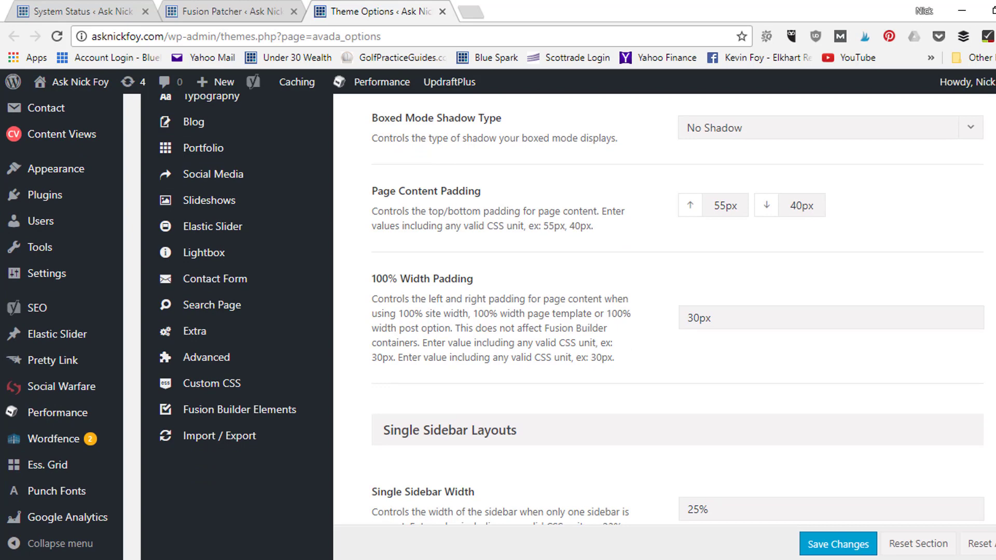
scroll(569, 353, "down", 5)
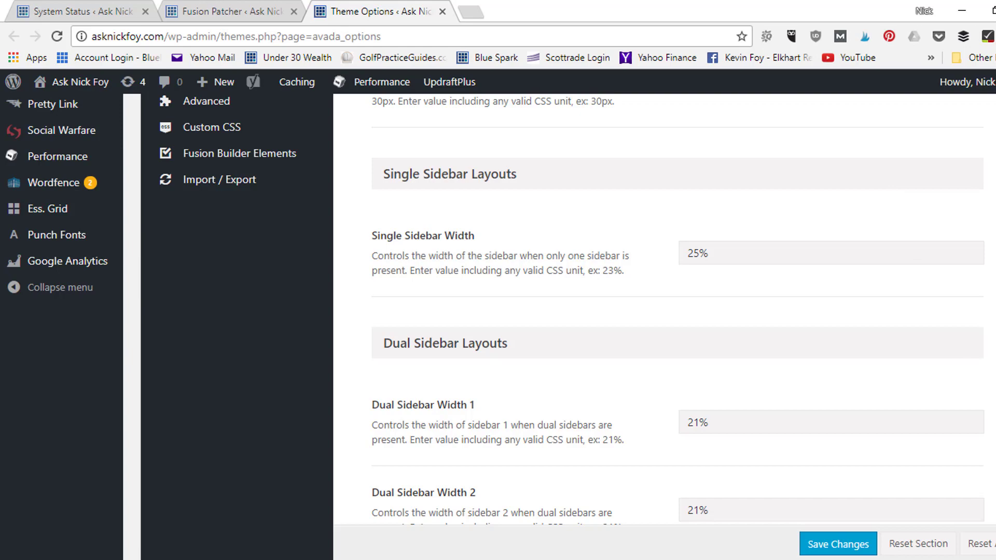
scroll(658, 311, "up", 6)
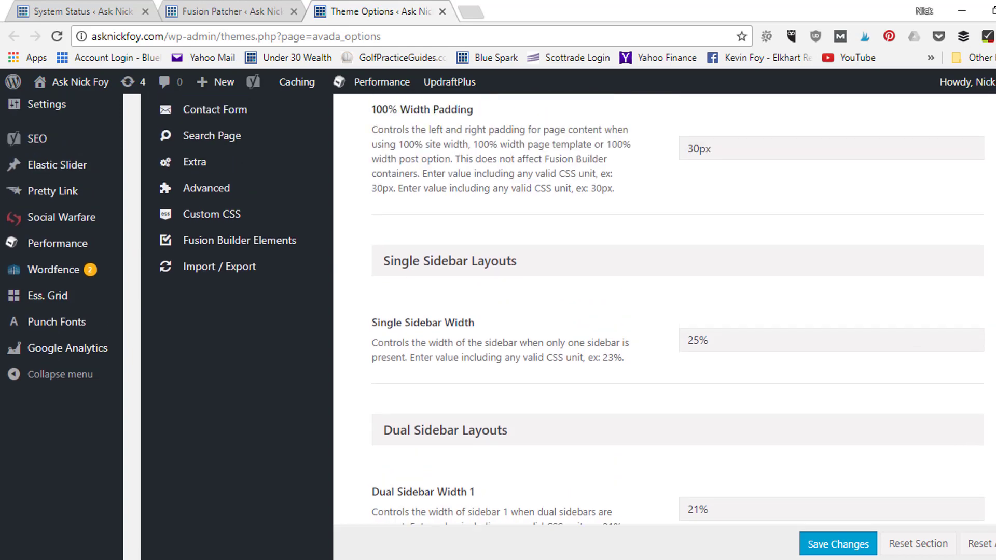
scroll(664, 327, "up", 8)
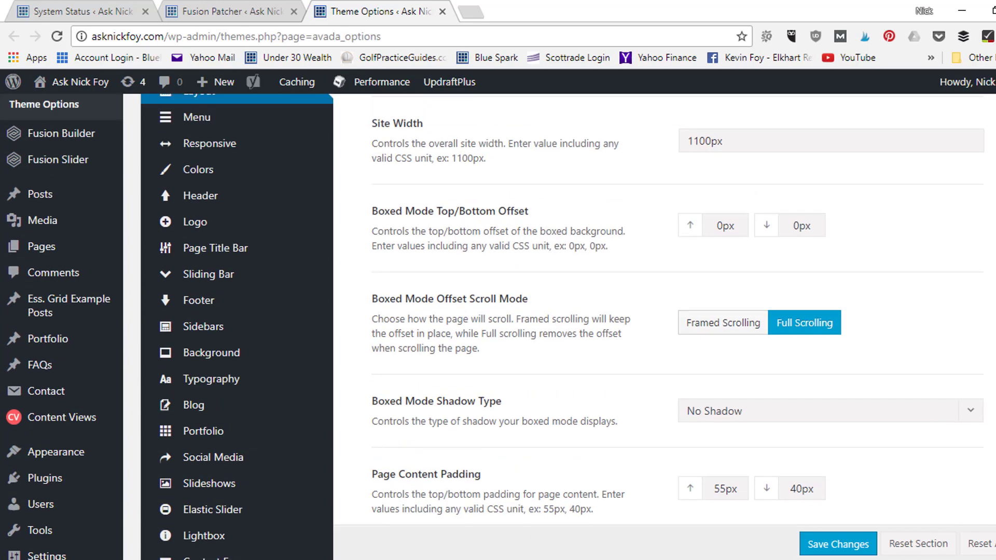
scroll(664, 327, "down", 3)
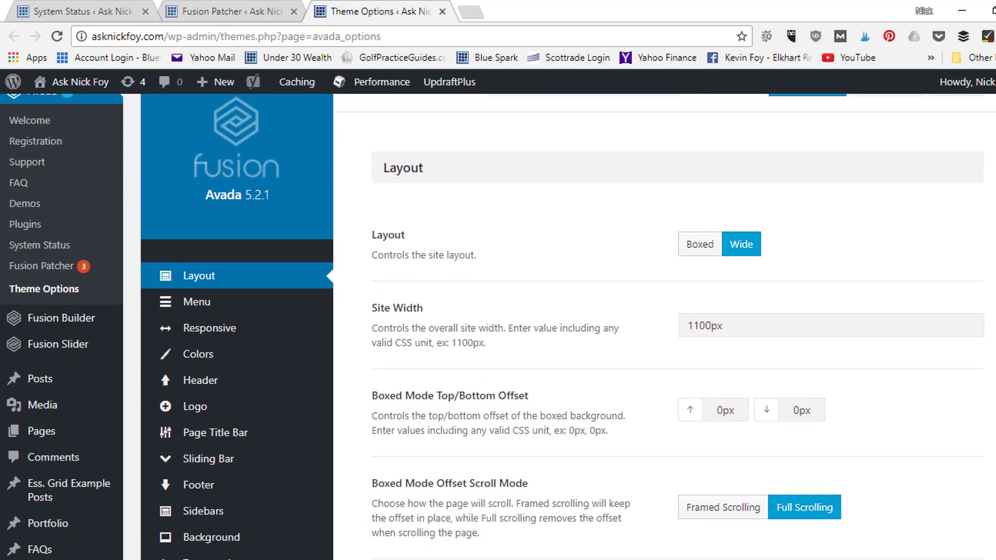
- Look through the subsections of the Theme Options categories, from Menu through Header, Footer, Typography and Blog to Portfolio and Social Media
mouse_move(275, 193)
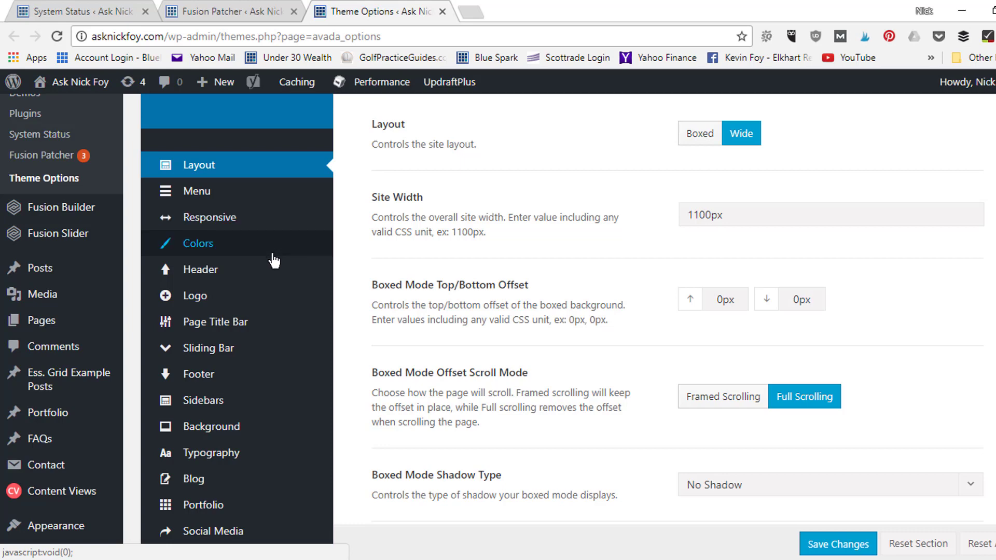
mouse_move(270, 306)
mouse_move(268, 332)
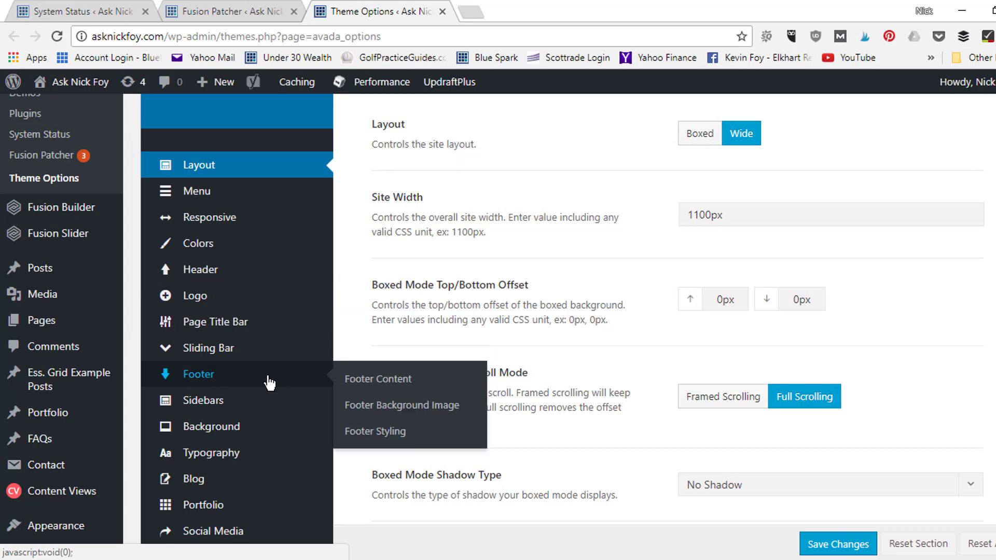
mouse_move(273, 440)
mouse_move(273, 467)
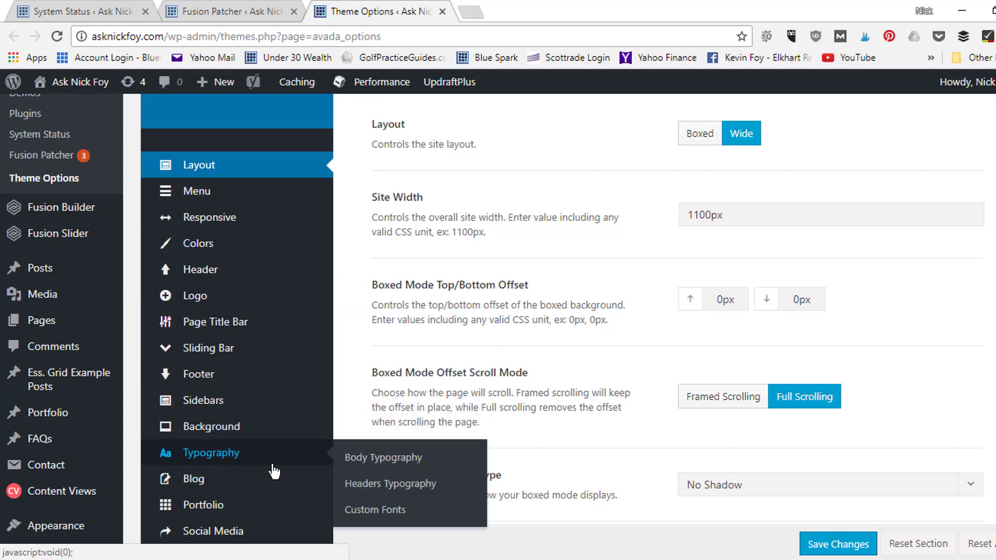
scroll(989, 290, "down", 1)
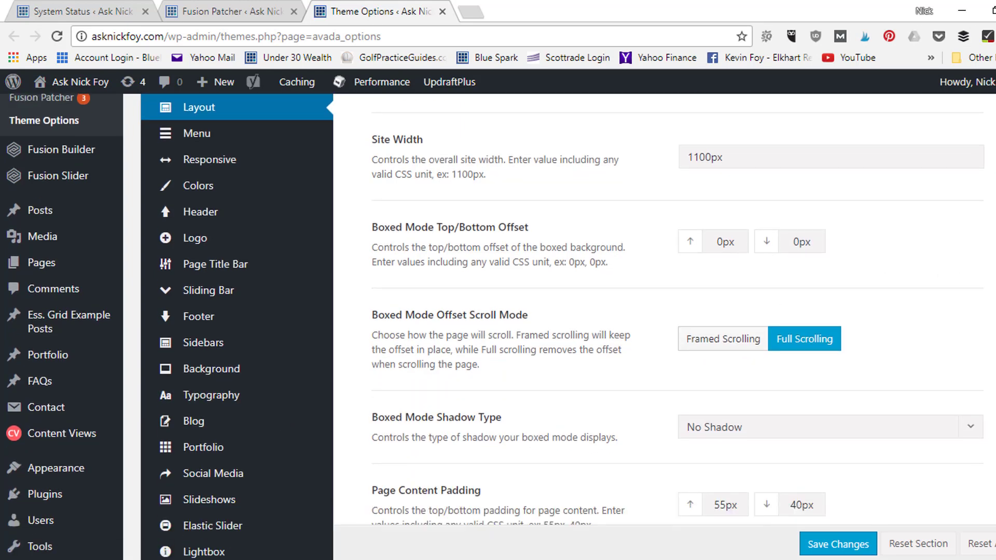
scroll(428, 309, "down", 2)
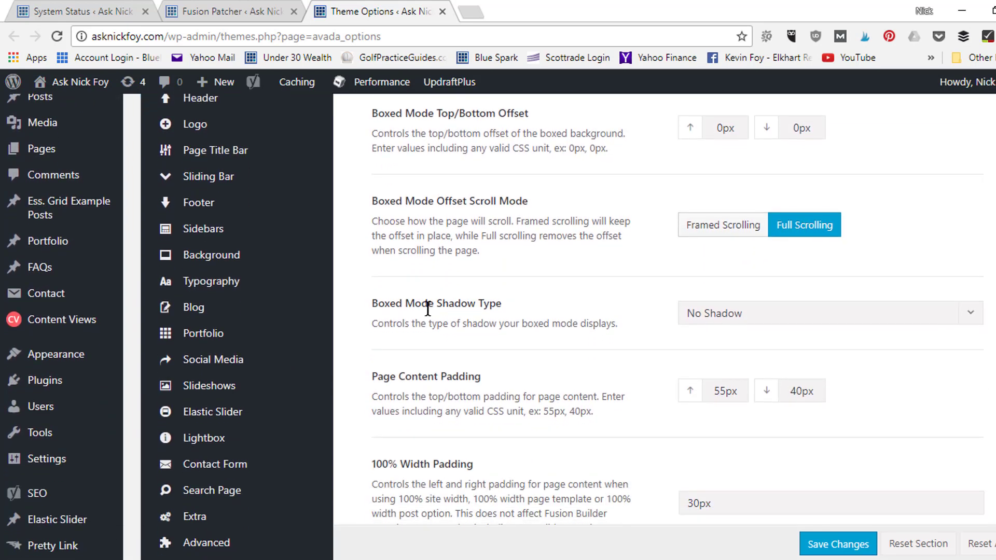
mouse_move(277, 314)
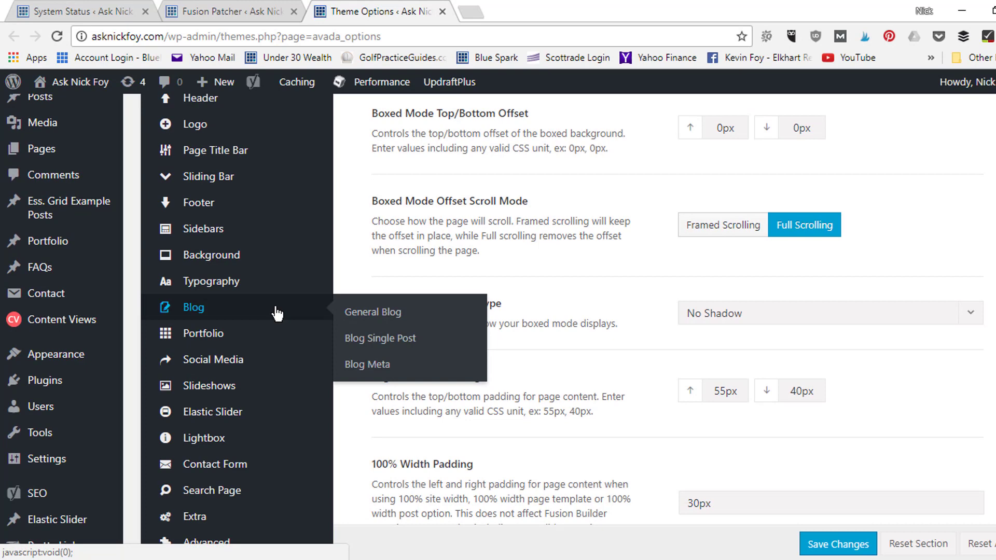
mouse_move(273, 342)
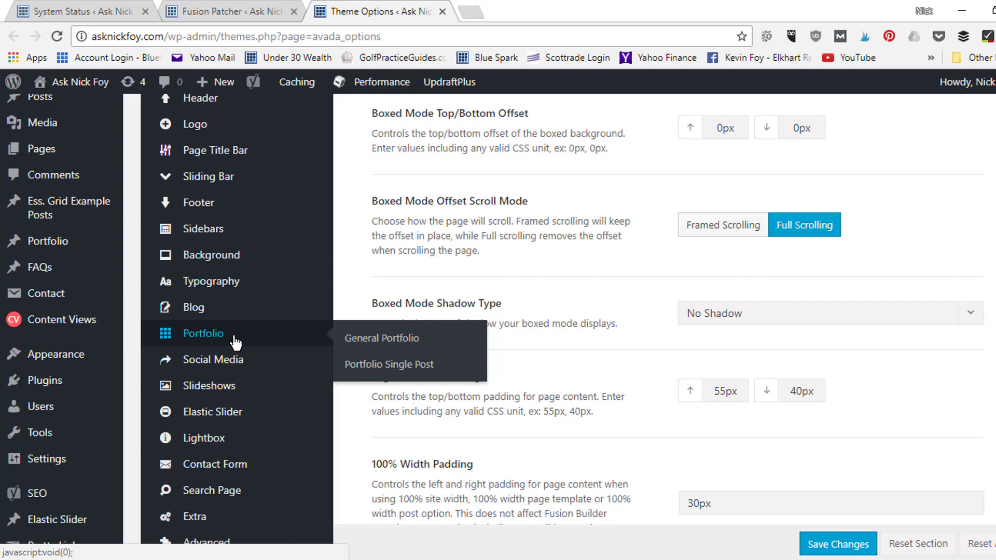
mouse_move(253, 365)
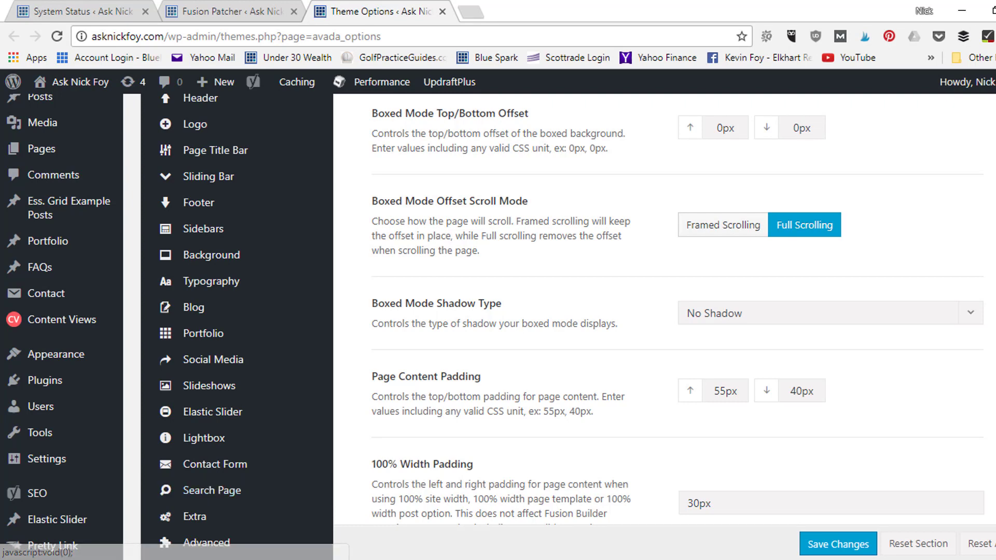
- Look over the remaining Theme Options categories down to Import / Export and return to the start of the Layout section
scroll(305, 484, "down", 3)
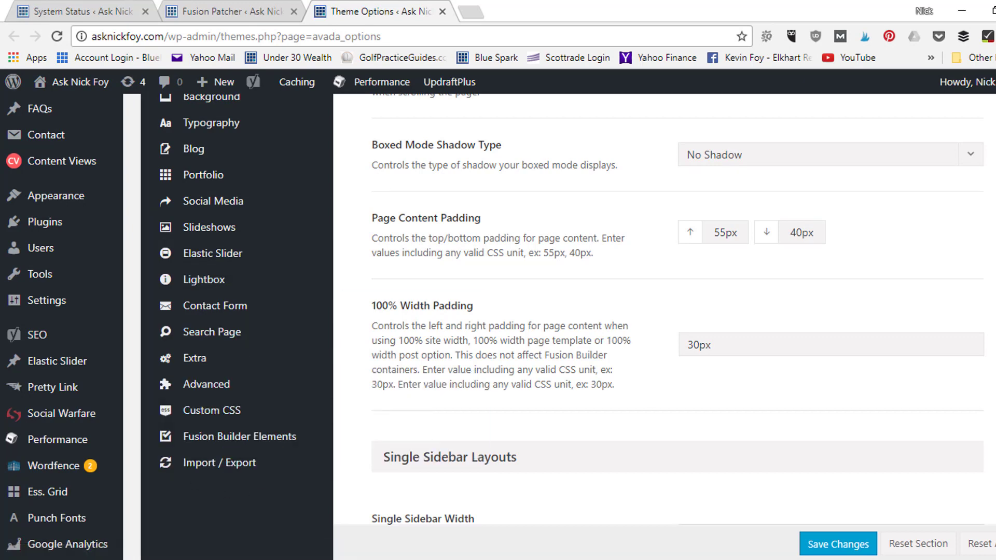
scroll(913, 488, "up", 4)
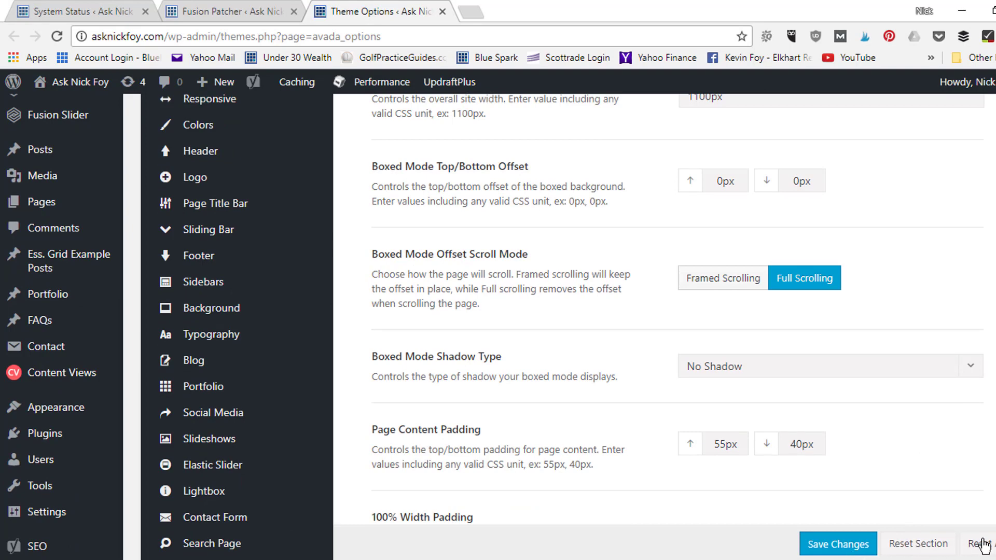
scroll(978, 554, "up", 5)
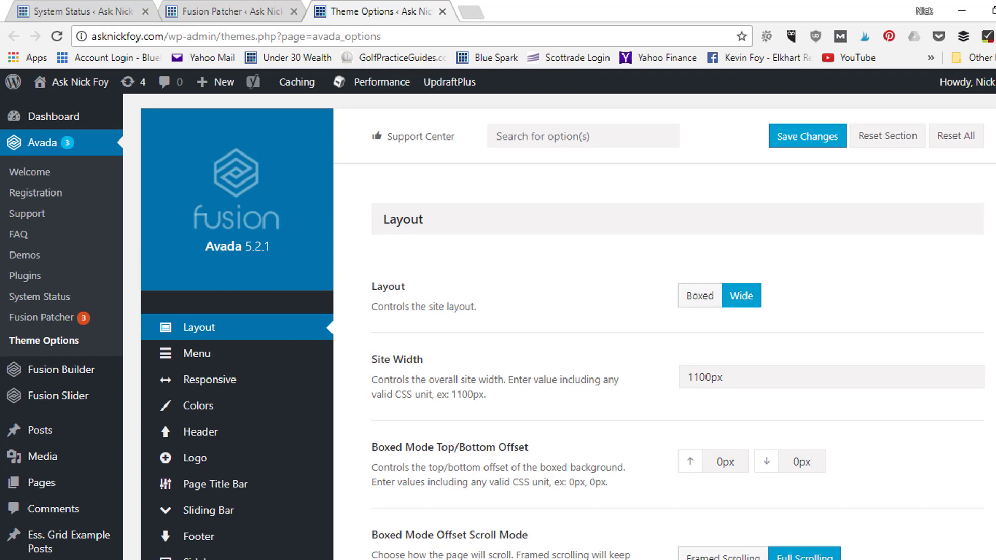
mouse_move(78, 84)
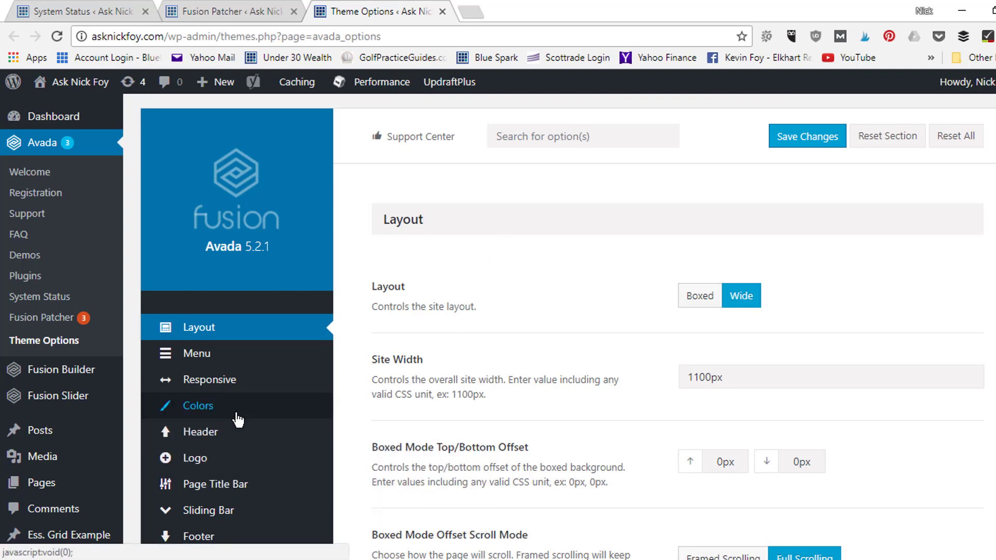
mouse_move(239, 486)
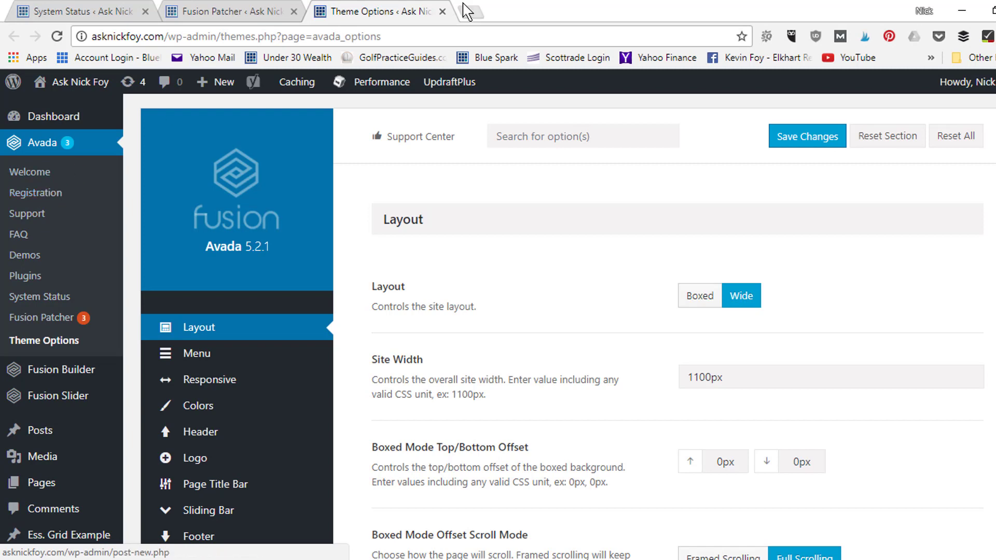
- Open the ThemeForest marketplace in a new browser tab through the address asknickfoy.com/theme
left_click(479, 15)
type("askn")
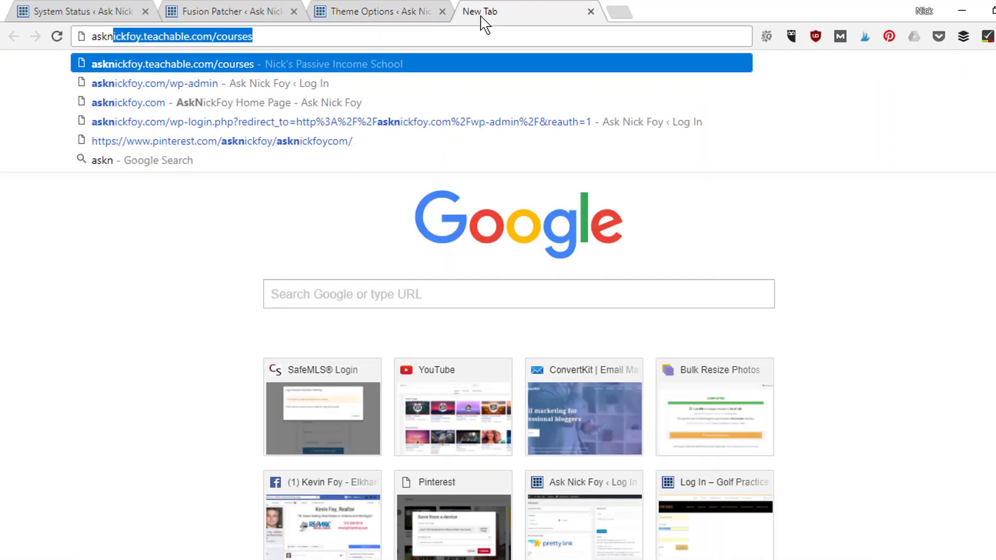
type("ickfoy.com/theme")
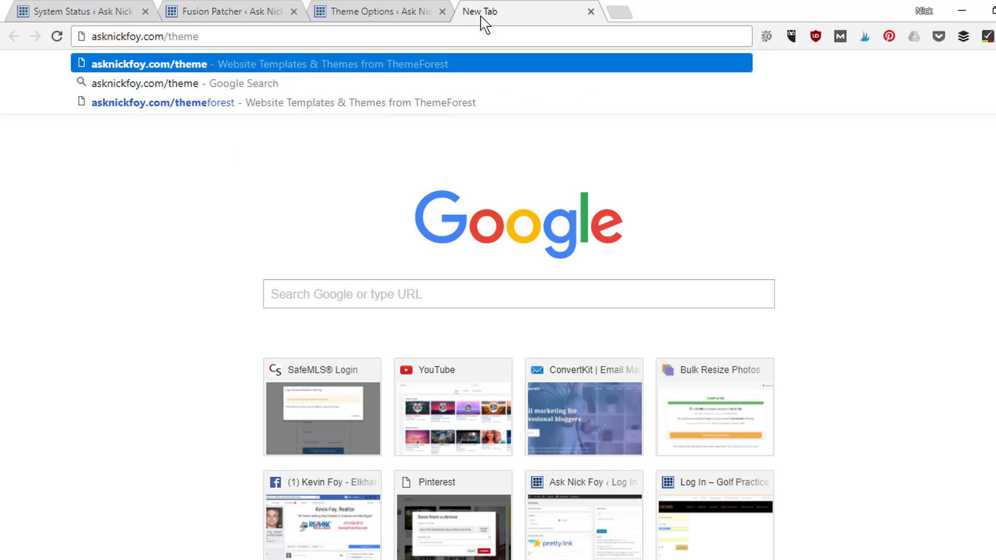
key("Return")
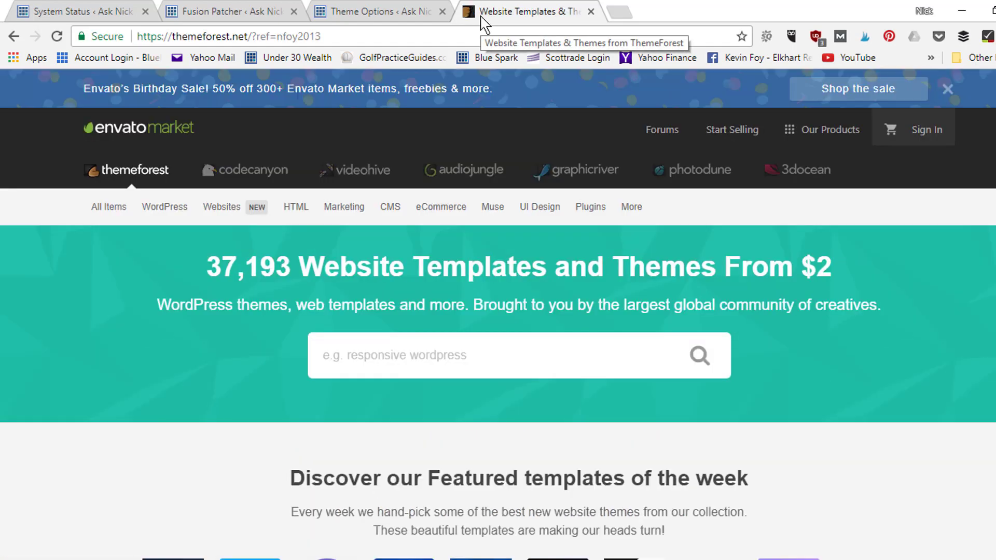
- Open ThemeForest's popular WordPress items and preview the Avada theme in the best-seller list
mouse_move(169, 217)
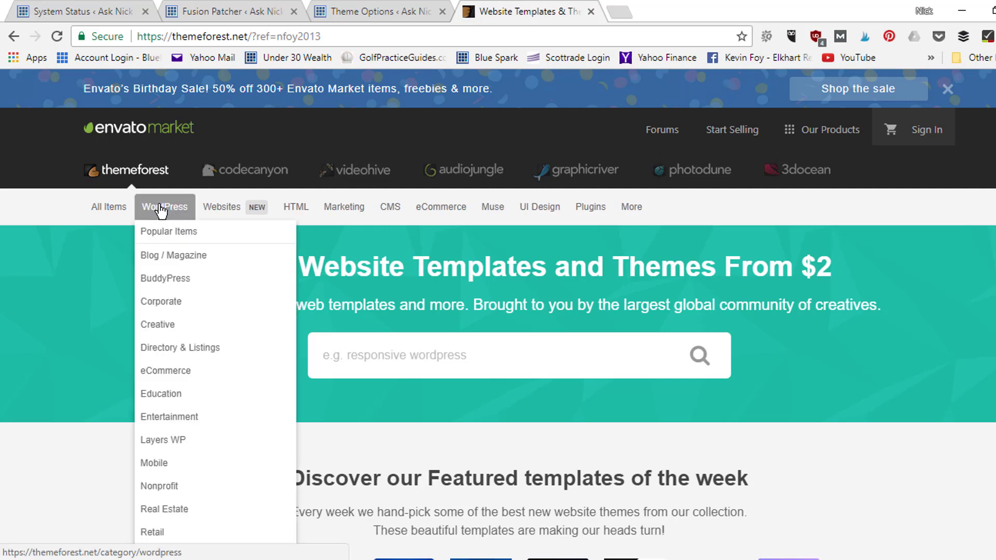
left_click(166, 236)
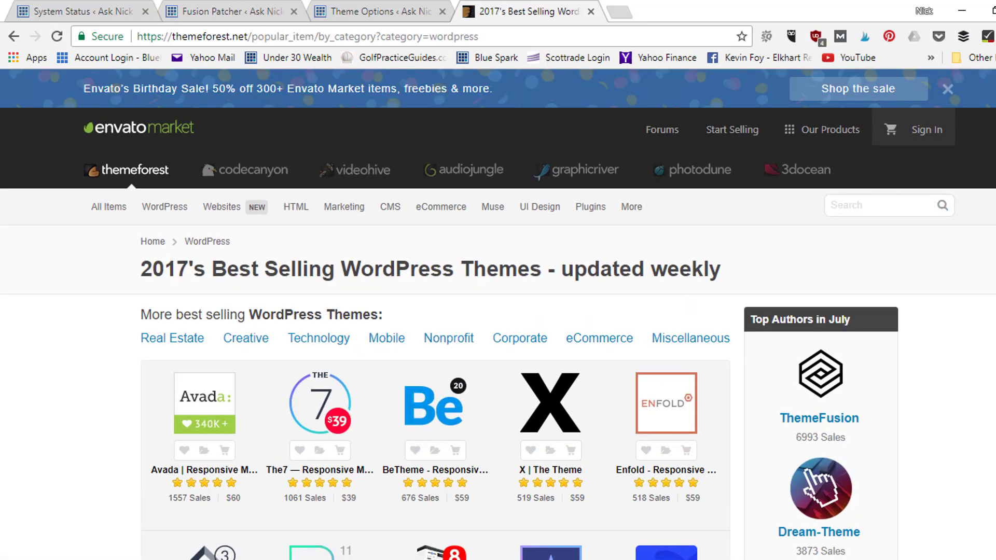
scroll(512, 304, "down", 3)
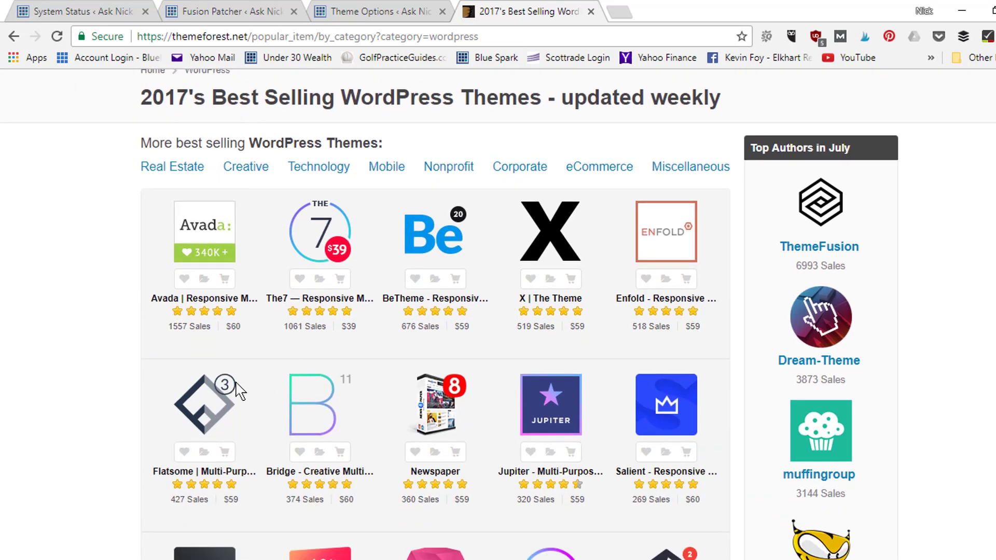
mouse_move(207, 253)
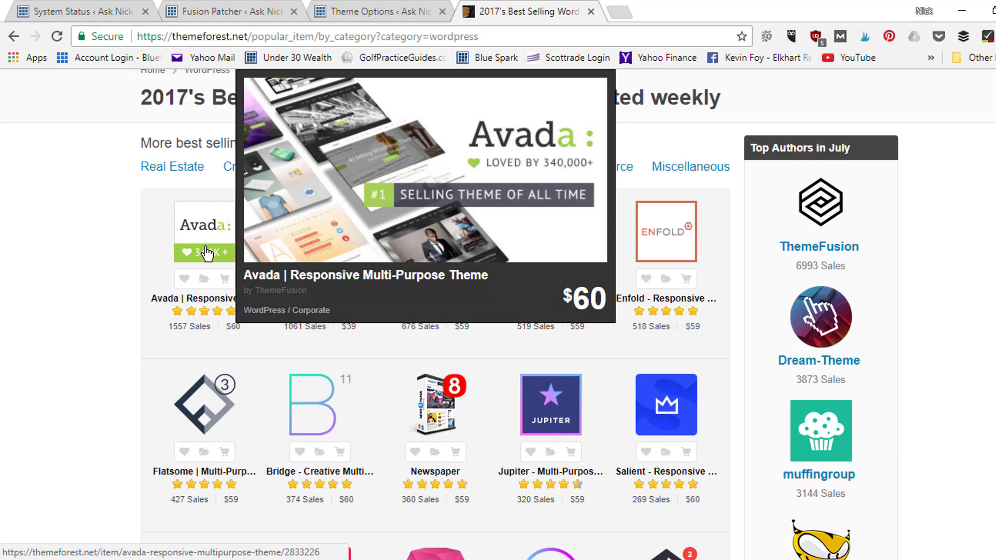
scroll(541, 325, "up", 3)
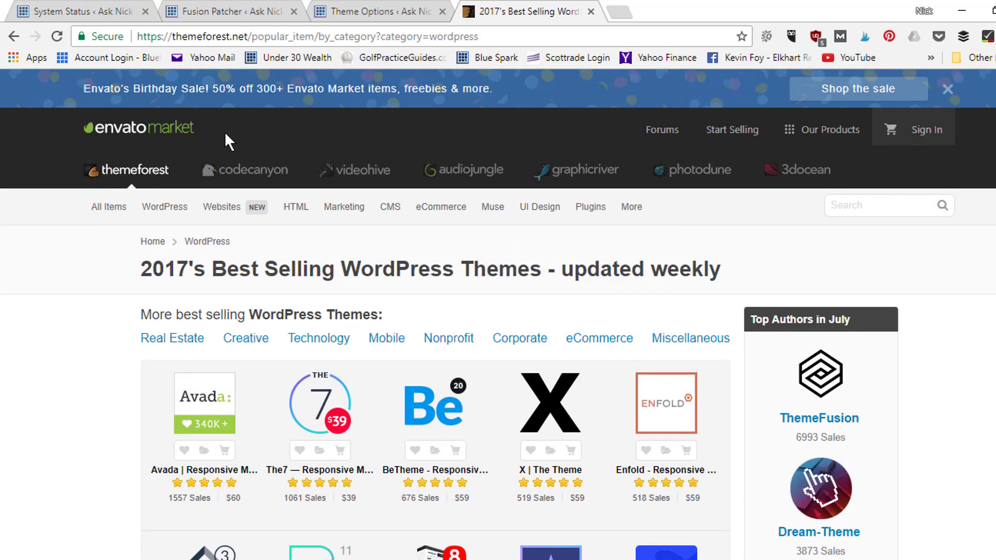
mouse_move(203, 404)
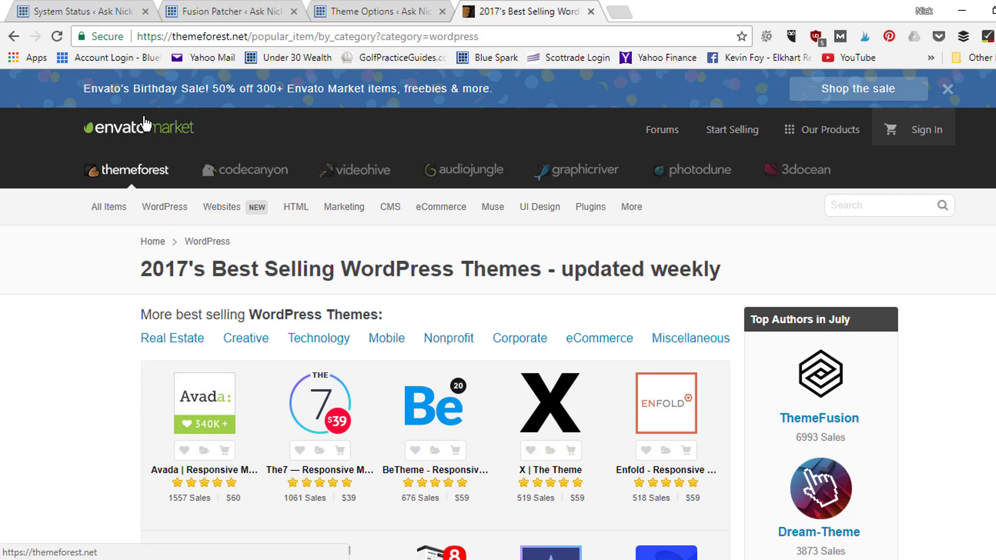
left_click(832, 130)
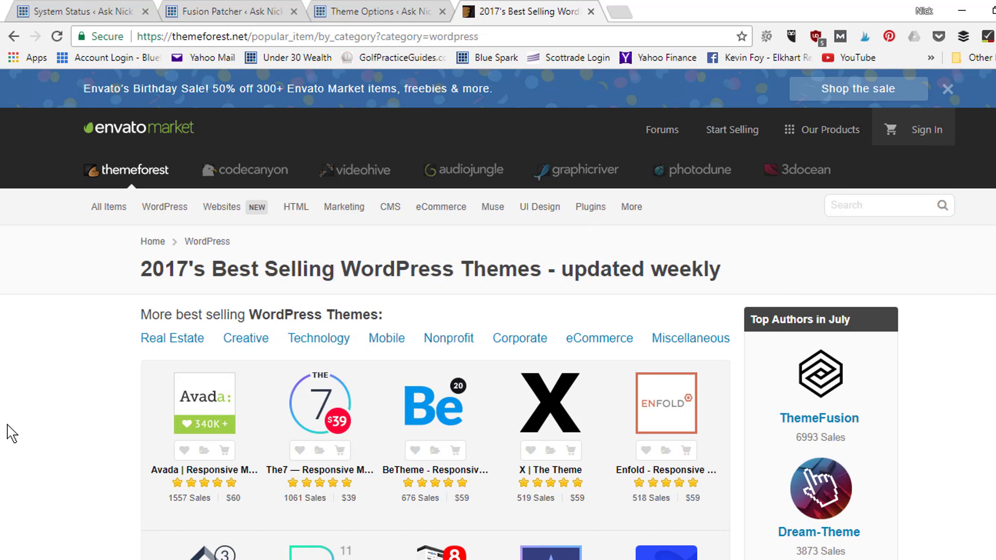
- Revisit Avada's Theme Options page and return to ThemeForest's best-selling WordPress themes, looking from one to the other
left_click(358, 11)
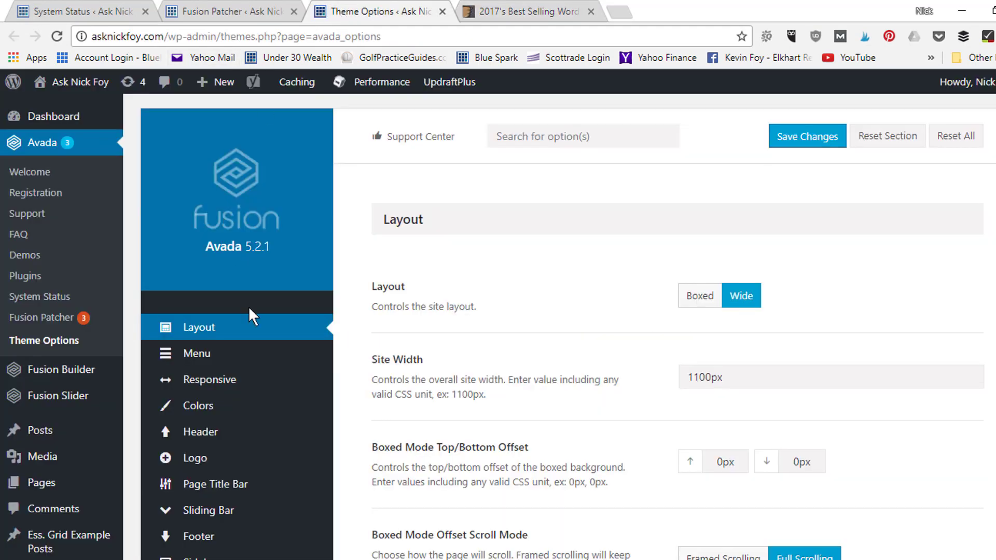
left_click(535, 9)
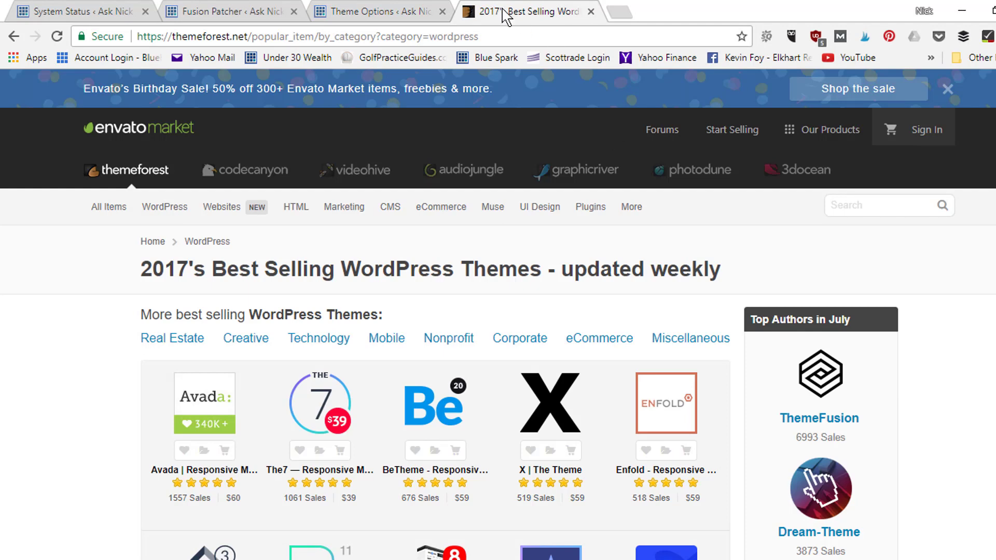
left_click(381, 12)
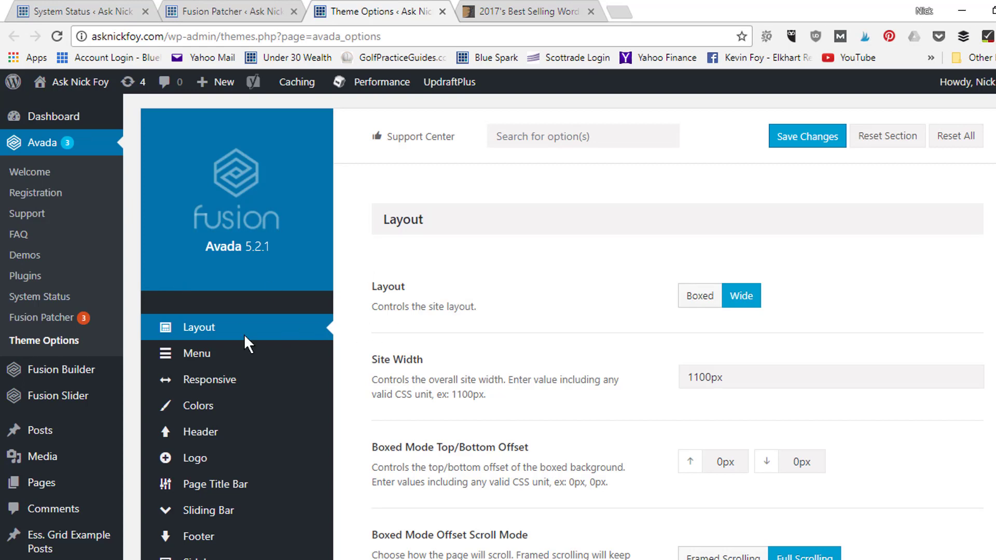
mouse_move(321, 356)
left_click(527, 11)
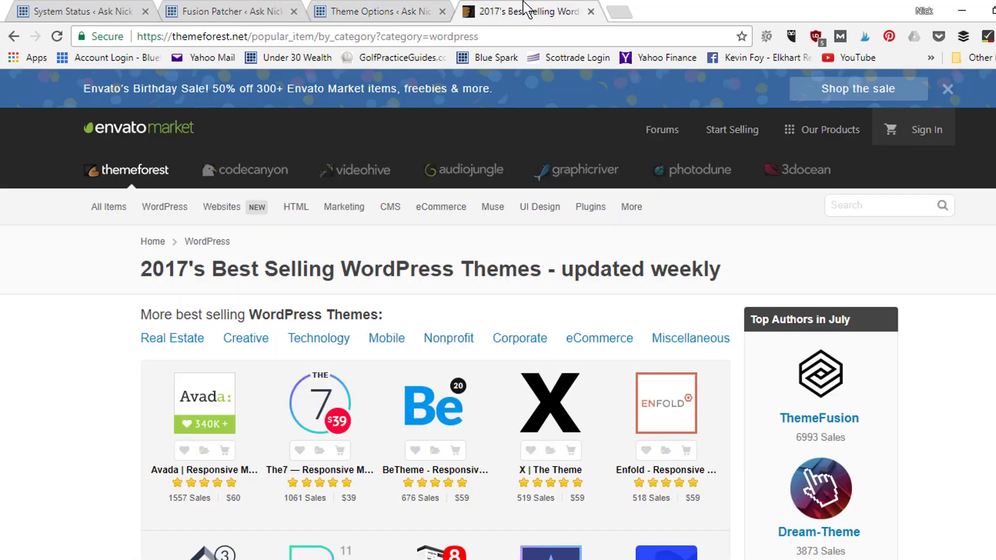